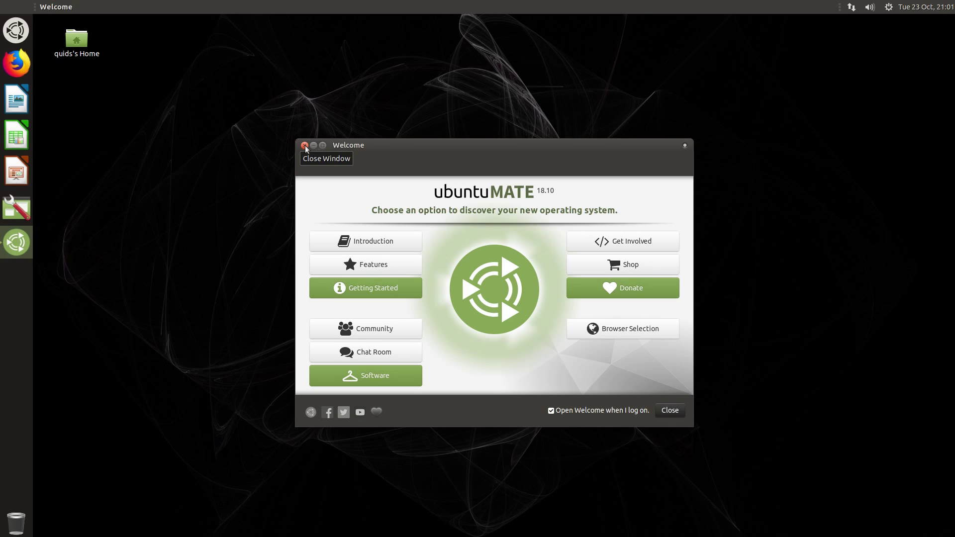
Step: Close the Welcome window so the bare Ubuntu MATE desktop shows
left_click(305, 146)
Step: Launch MATE Terminal via a 'ter' menu search and run 'uname -a'
left_click(16, 23)
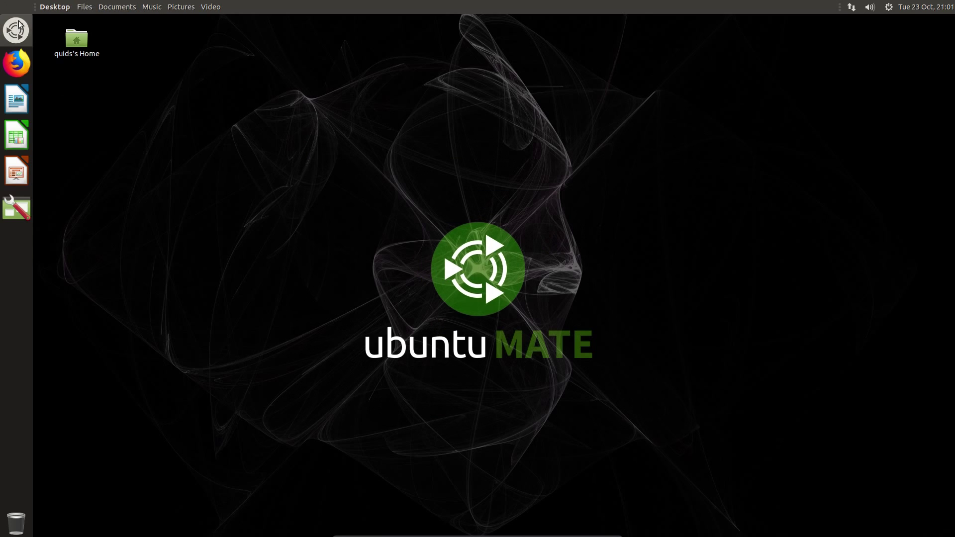
type("ter")
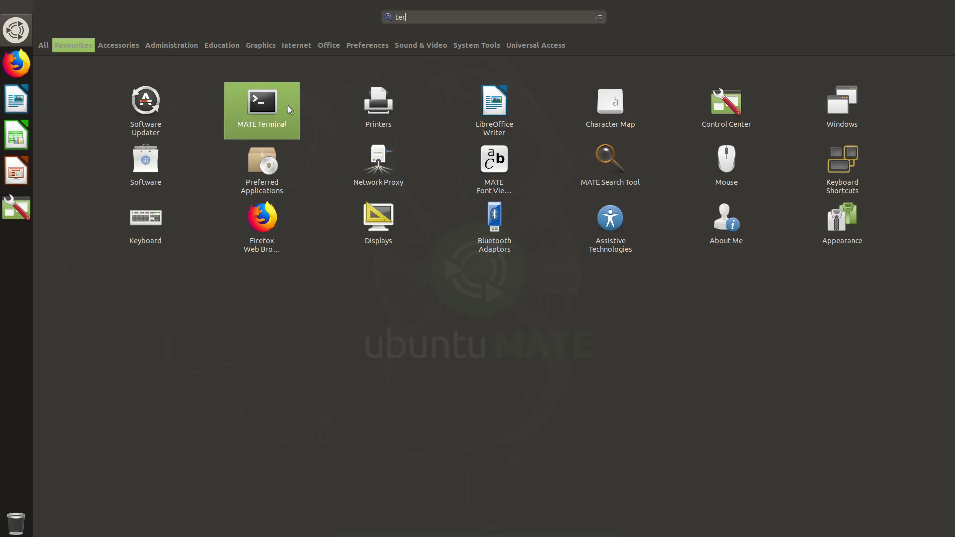
left_click(289, 106)
type("unamer")
key("BackSpace")
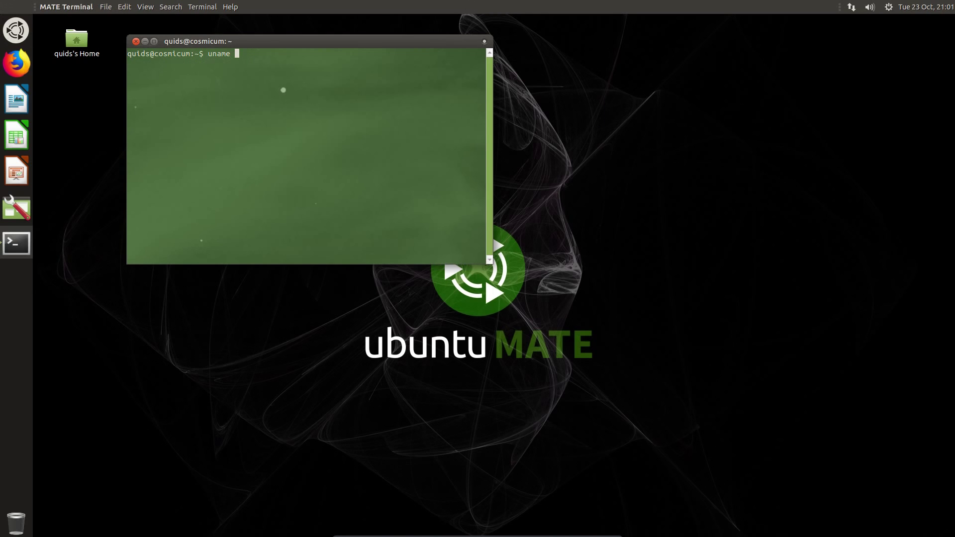
type("-a")
key("Return")
Step: Run 'free -m' twice to show memory usage in megabytes
type("free -m")
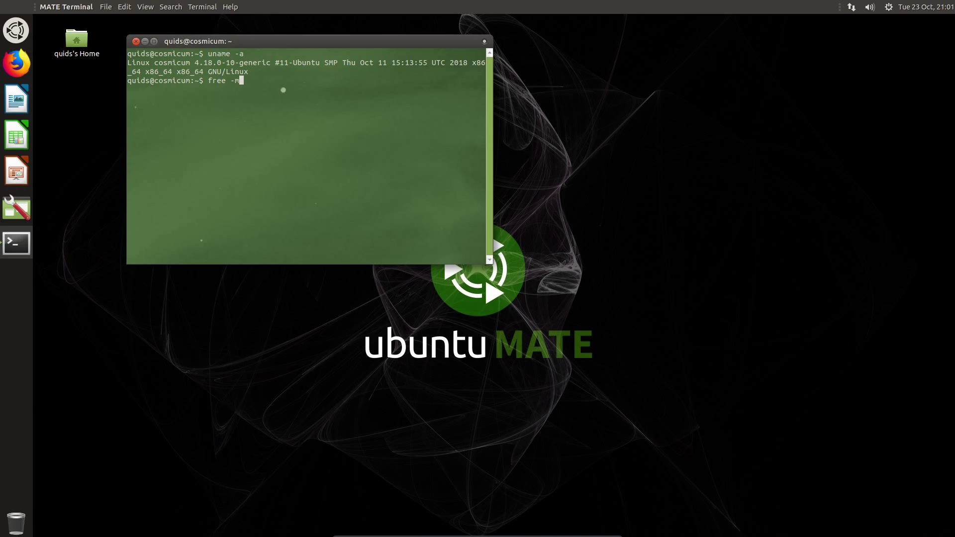
key("Return")
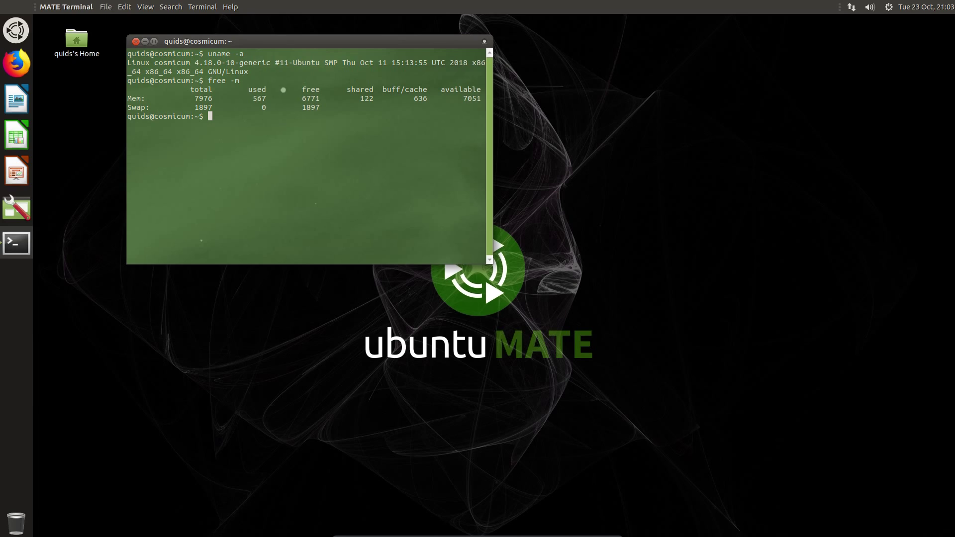
key("Up")
key("Return")
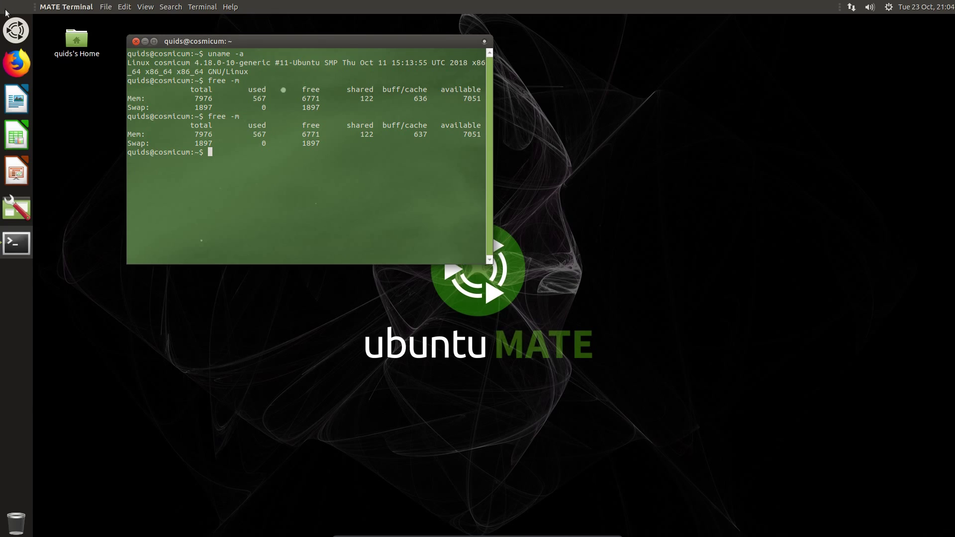
Step: Maximize and restore the terminal, then snap it to the screen's side
left_click(154, 41)
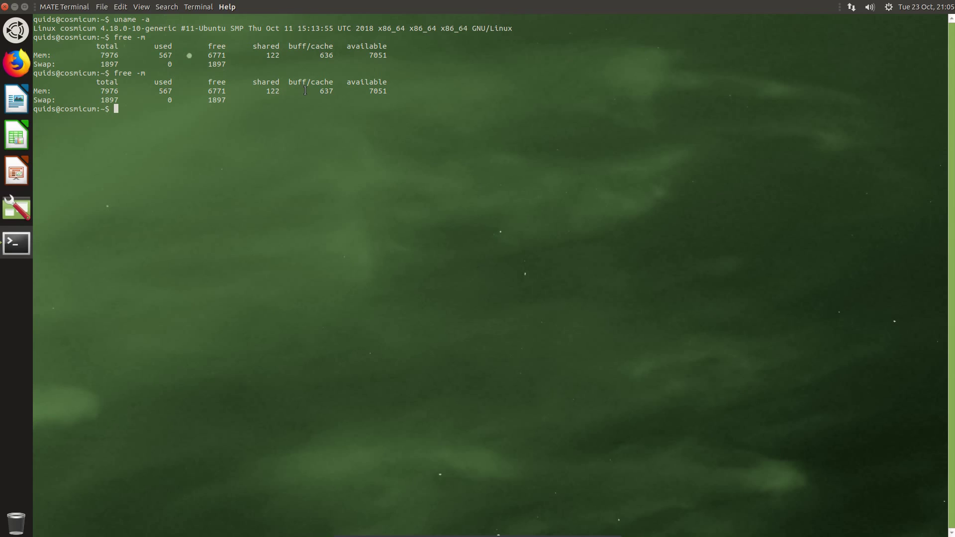
left_click(25, 7)
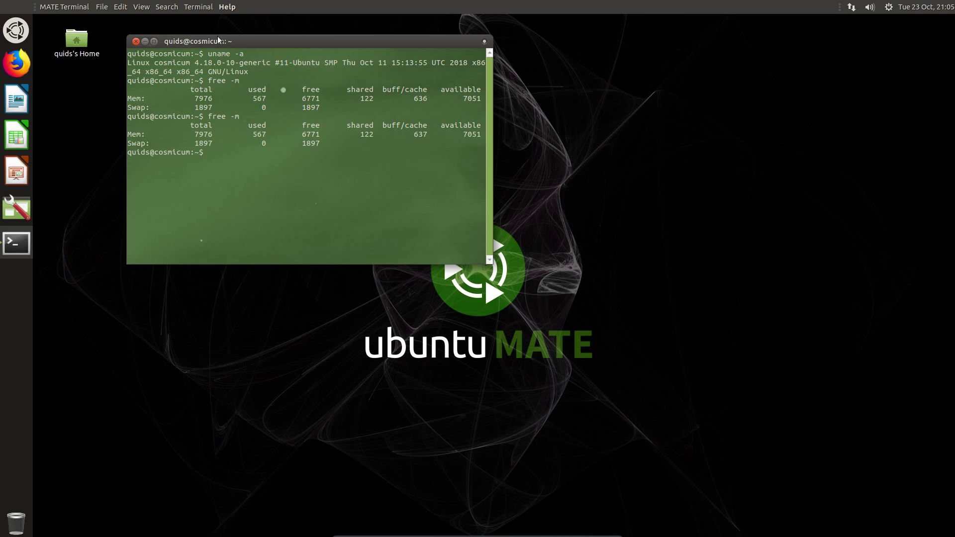
left_click_drag(309, 36, 736, 535)
Step: Return the terminal to top centre, maximize and restore it, then preview the HUD
left_click_drag(736, 280, 452, 25)
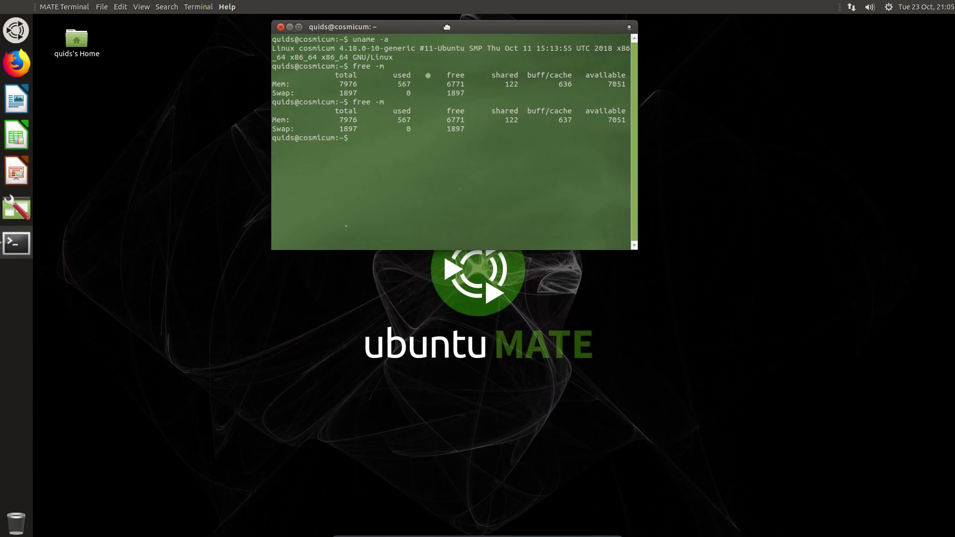
double_click(449, 25)
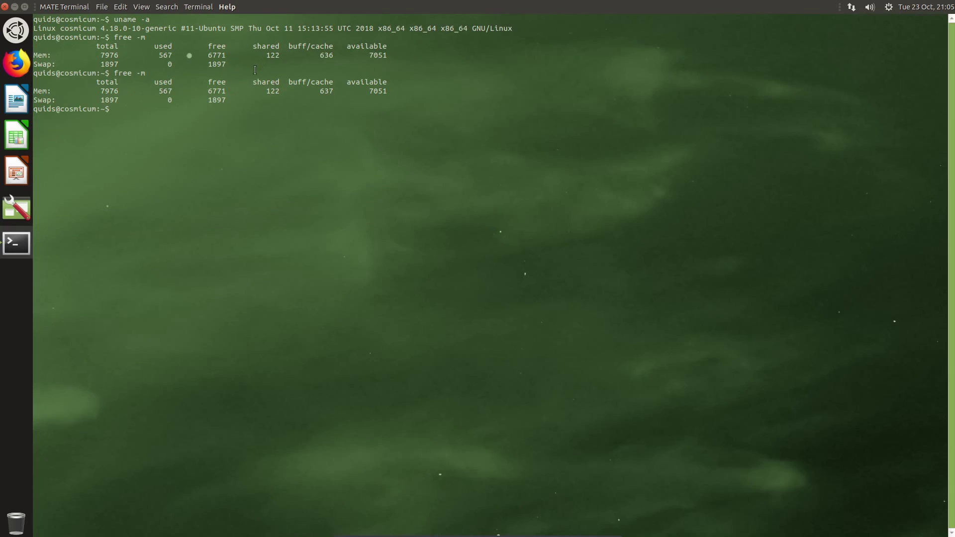
left_click(25, 6)
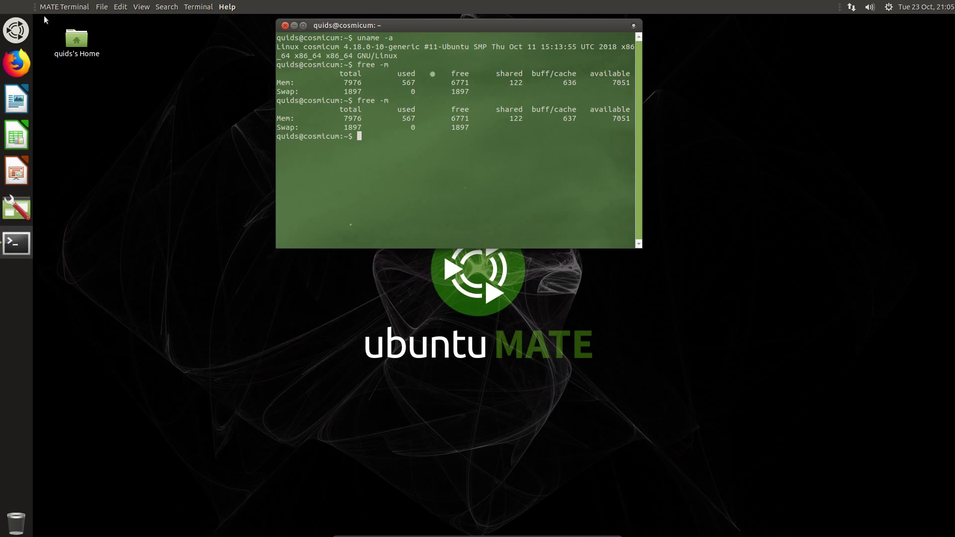
key("alt")
key("Escape")
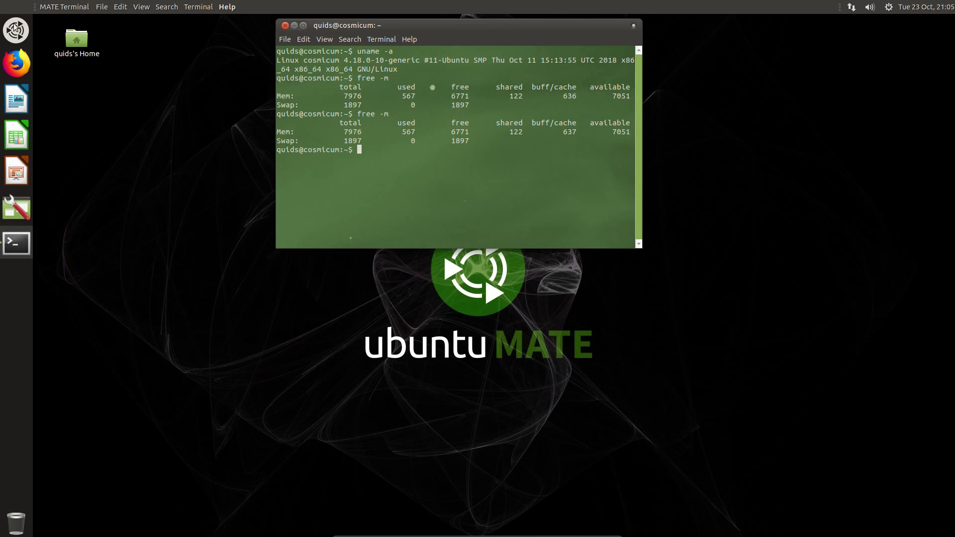
Step: Browse the full-screen launcher's category tabs, then search 'tw' to list MATE Tweak
left_click(15, 31)
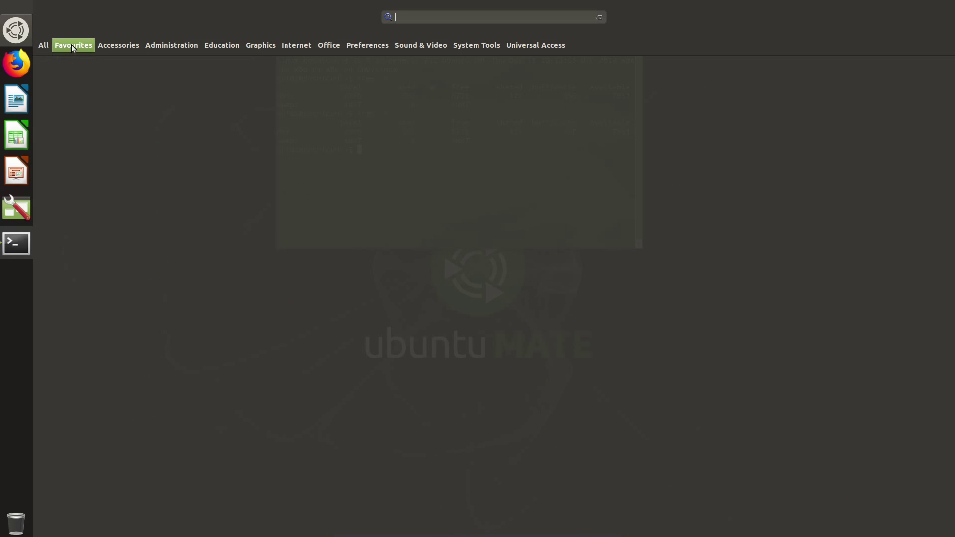
mouse_move(119, 48)
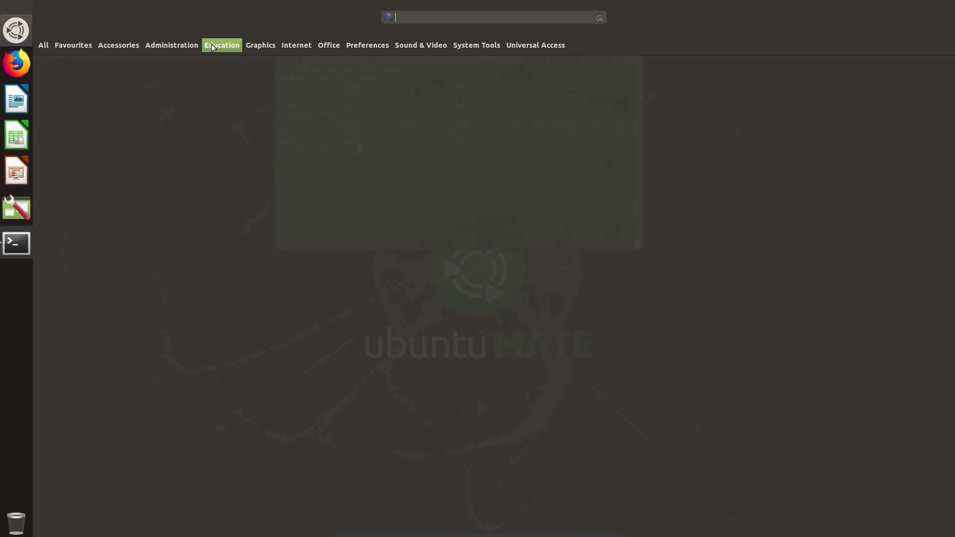
mouse_move(298, 46)
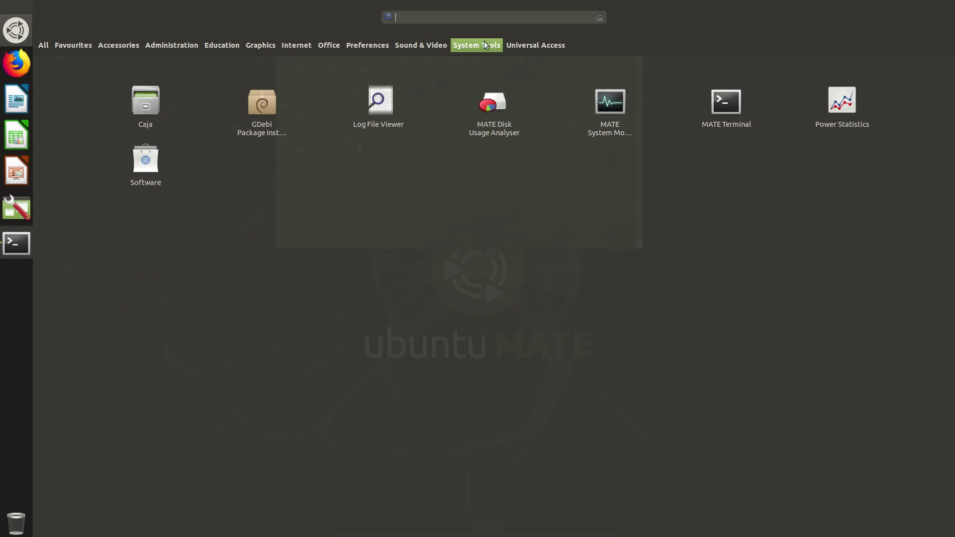
mouse_move(534, 46)
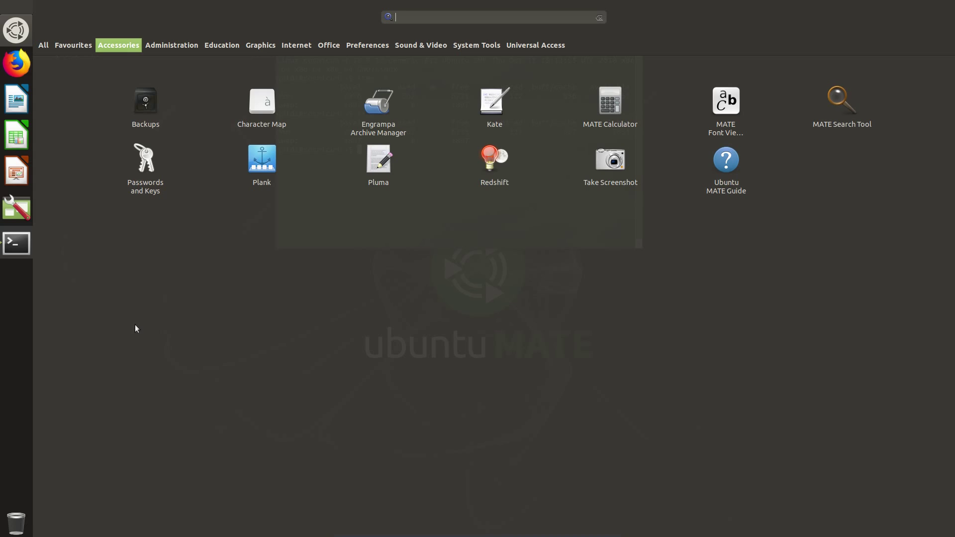
type("tw")
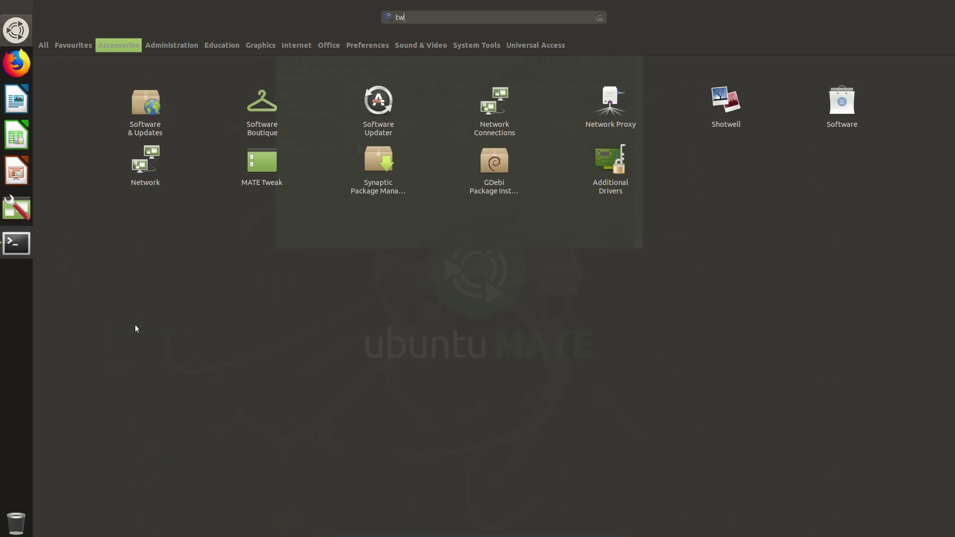
Step: Launch MATE Tweak and choose the Contemporary panel layout
left_click(273, 163)
left_click(359, 190)
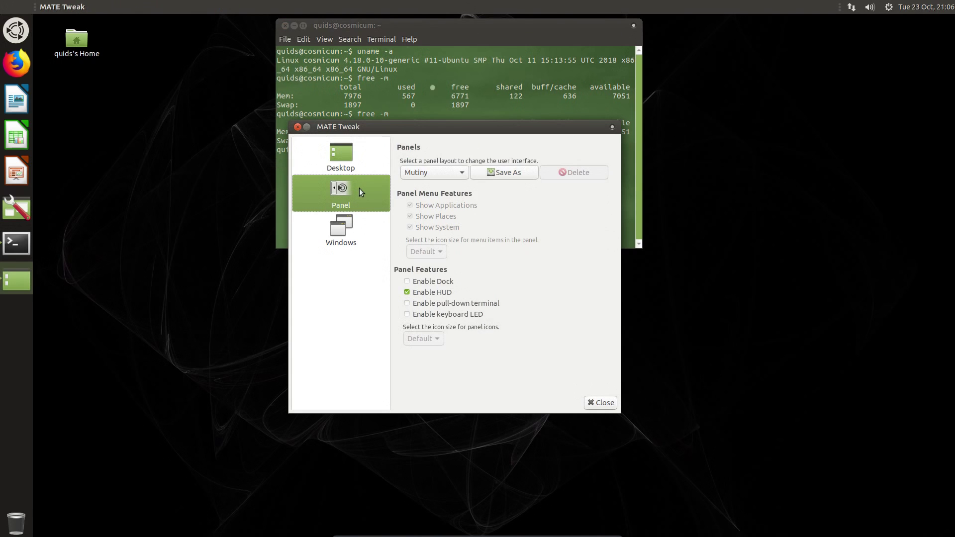
left_click(449, 171)
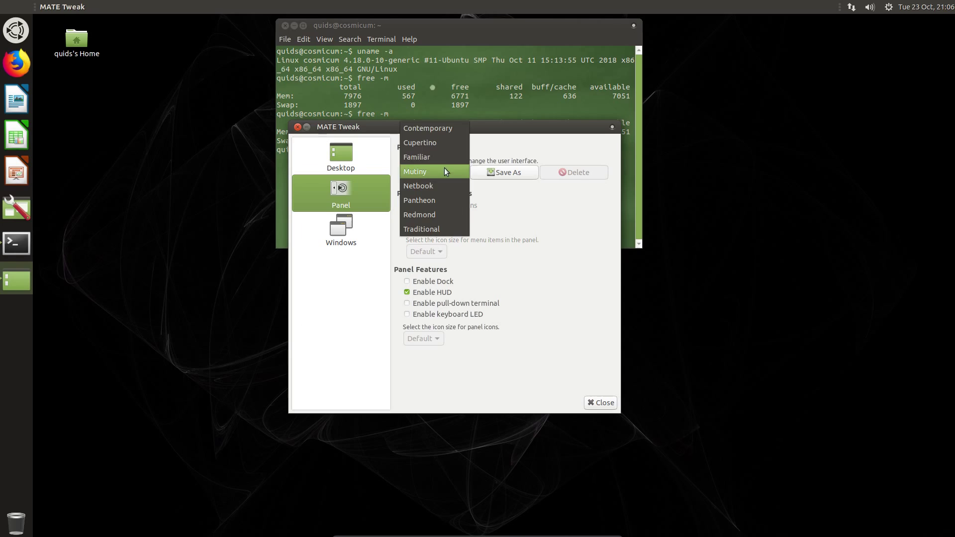
left_click(437, 132)
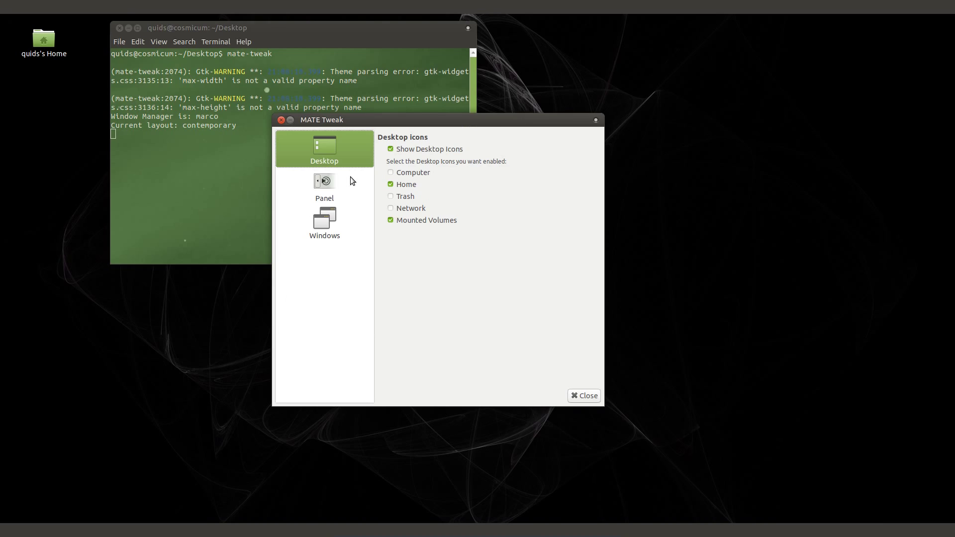
Step: Apply the Cupertino panel layout
left_click(332, 185)
left_click(416, 169)
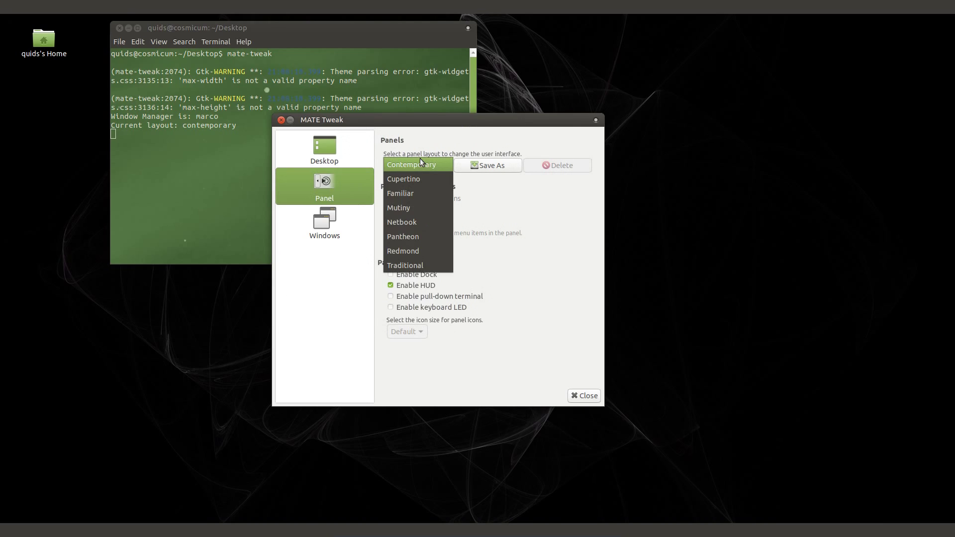
left_click(420, 158)
left_click(630, 294)
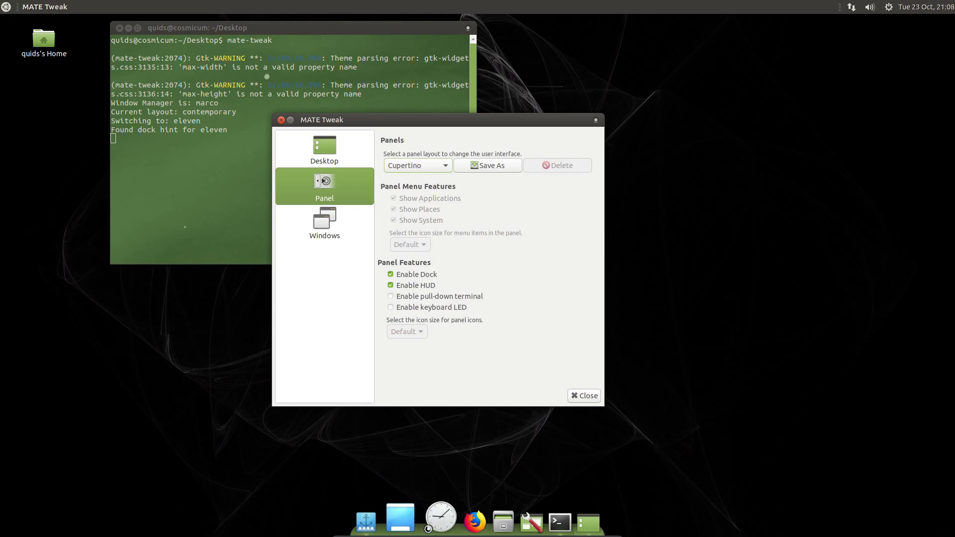
Step: Switch the panel layout back to Contemporary and confirm the change
left_click(422, 174)
left_click(418, 151)
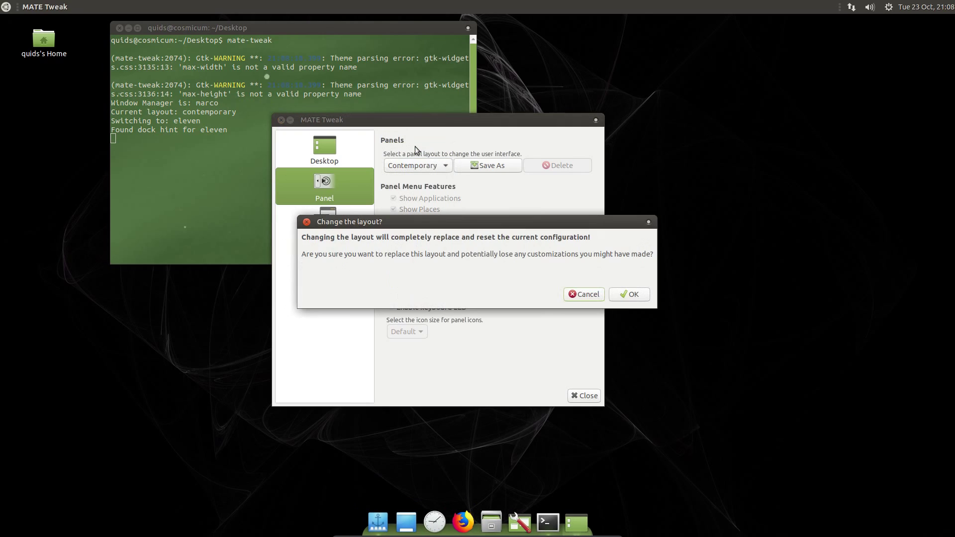
left_click(639, 295)
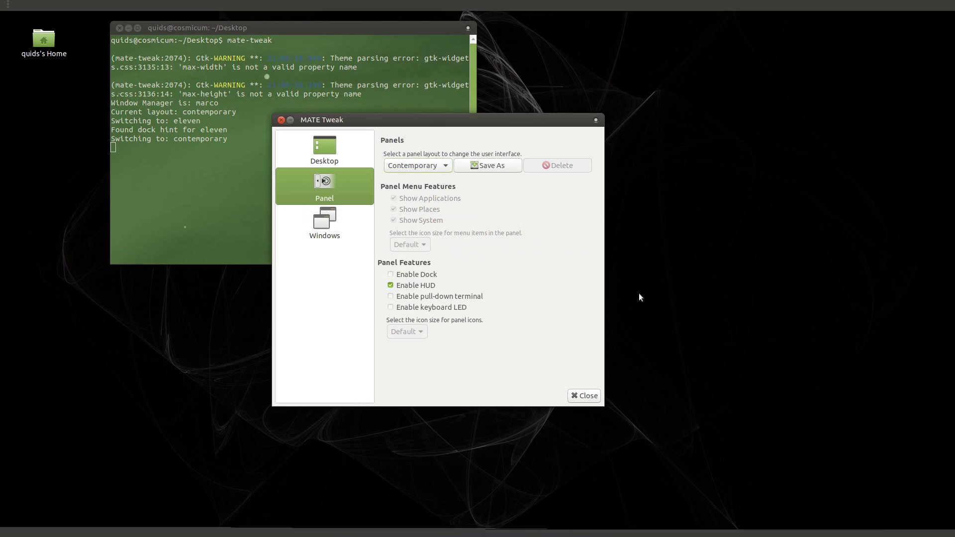
Step: Search 'wr' in the application menu, then clear the search
left_click(29, 6)
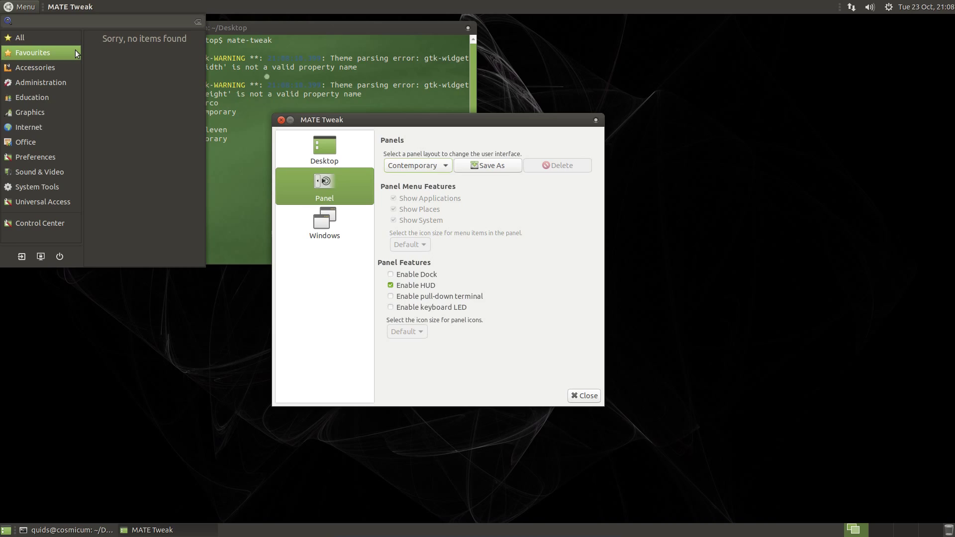
type("wr")
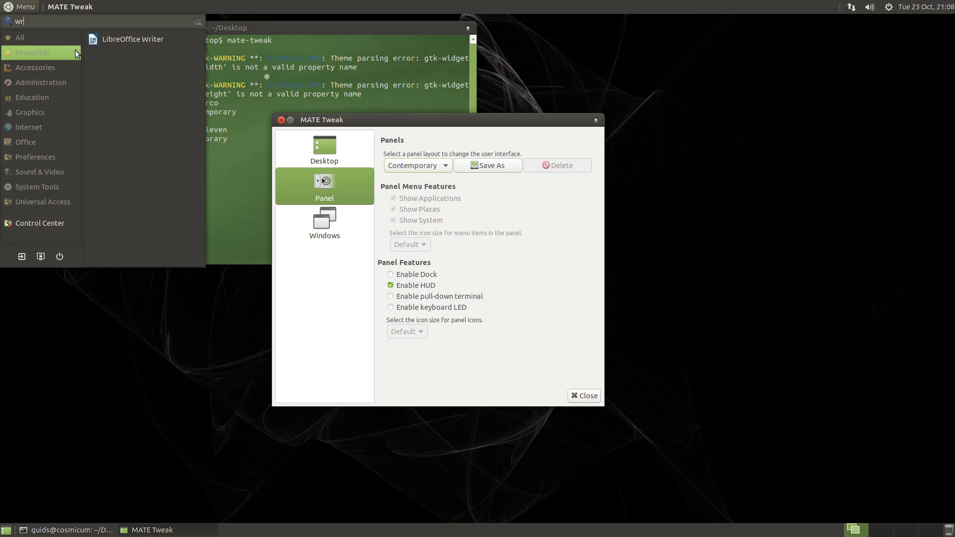
key("BackSpace")
key("BackSpace")
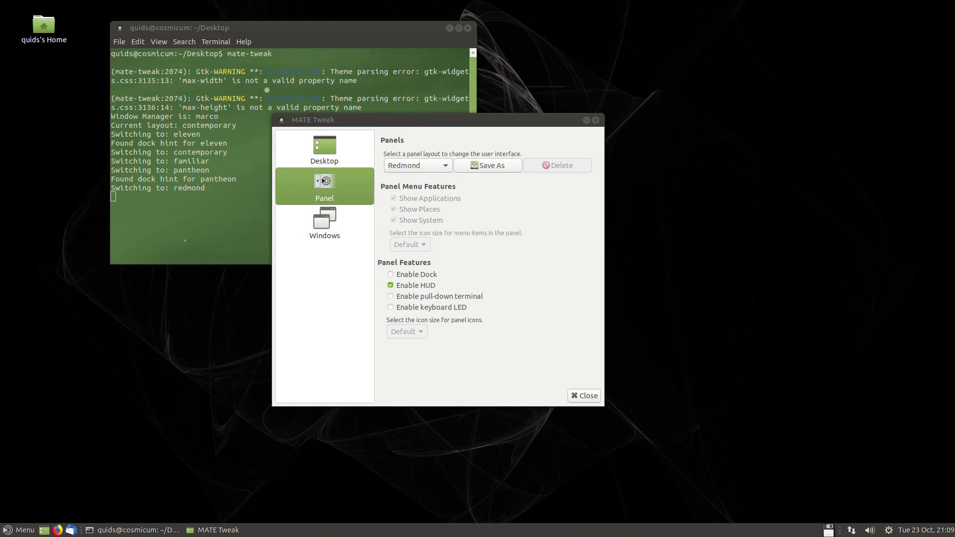
Step: In the Redmond menu, browse Internet, then search 'plu' to find Pluma
left_click(23, 530)
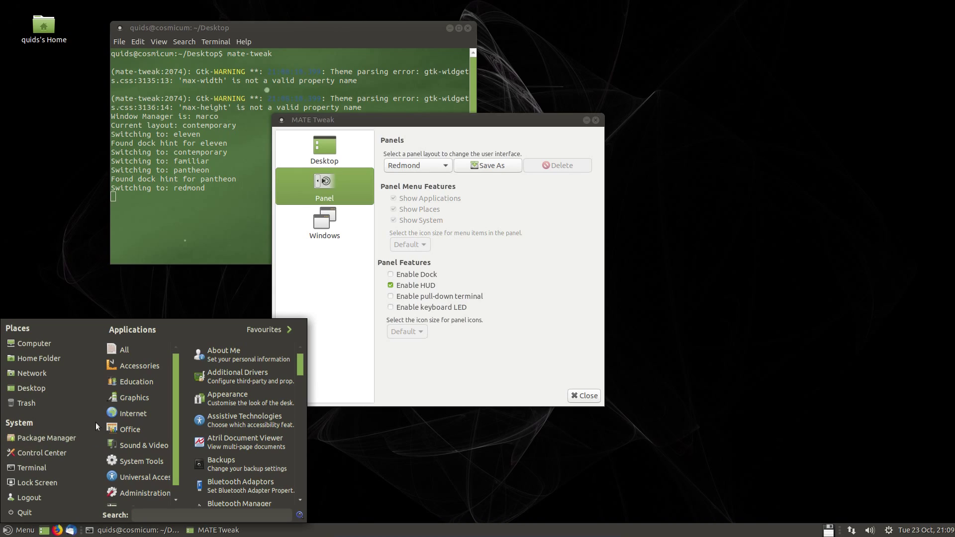
mouse_move(109, 414)
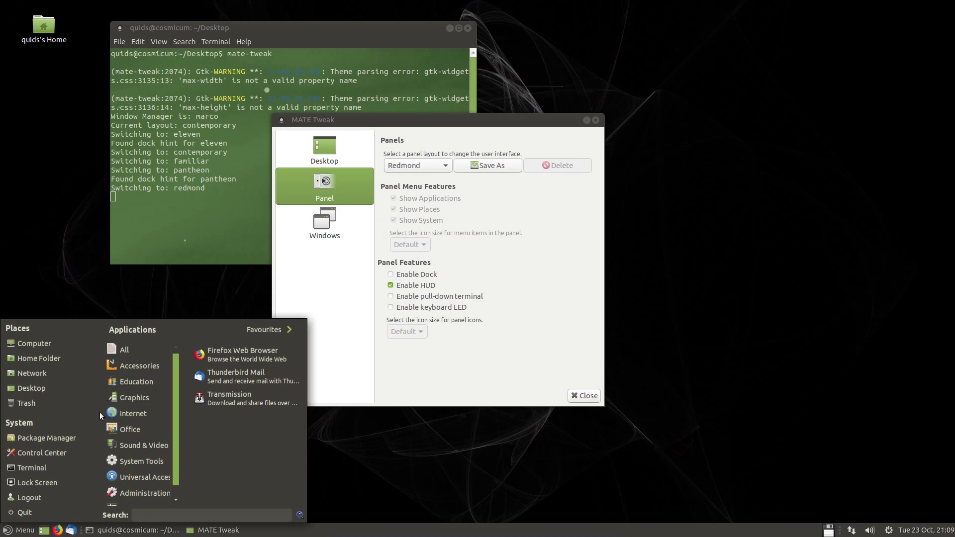
type("plu")
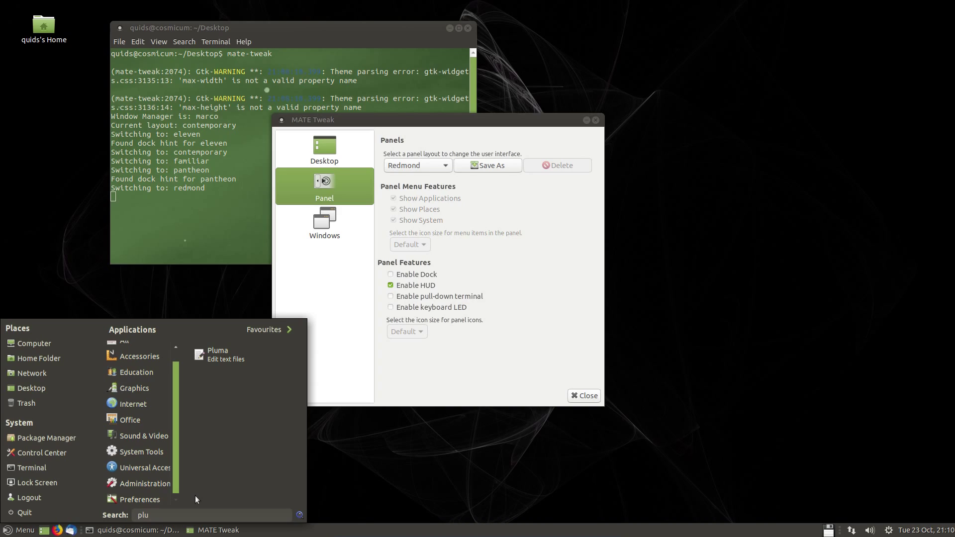
Step: Launch Pluma with a blank document and preview its menu commands in the HUD twice
key("Down")
key("Return")
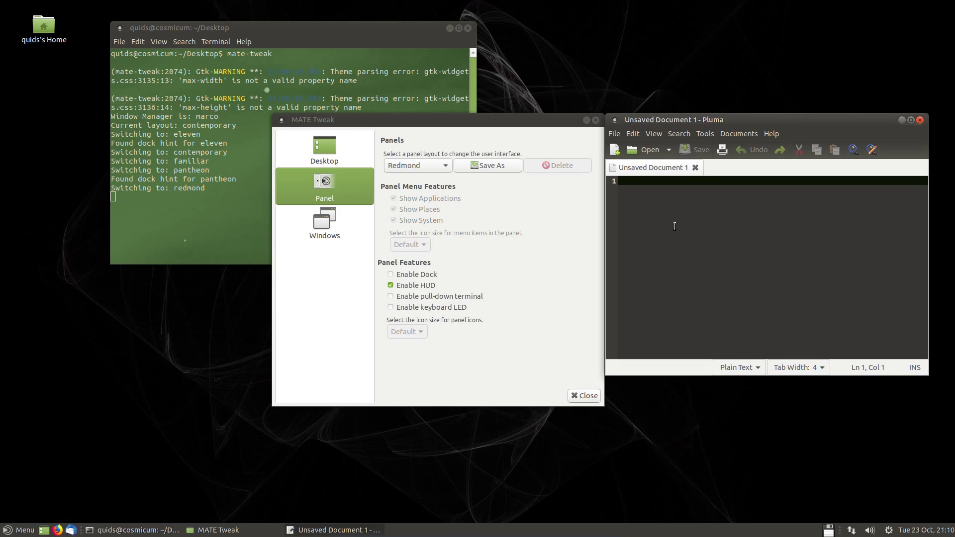
key("alt")
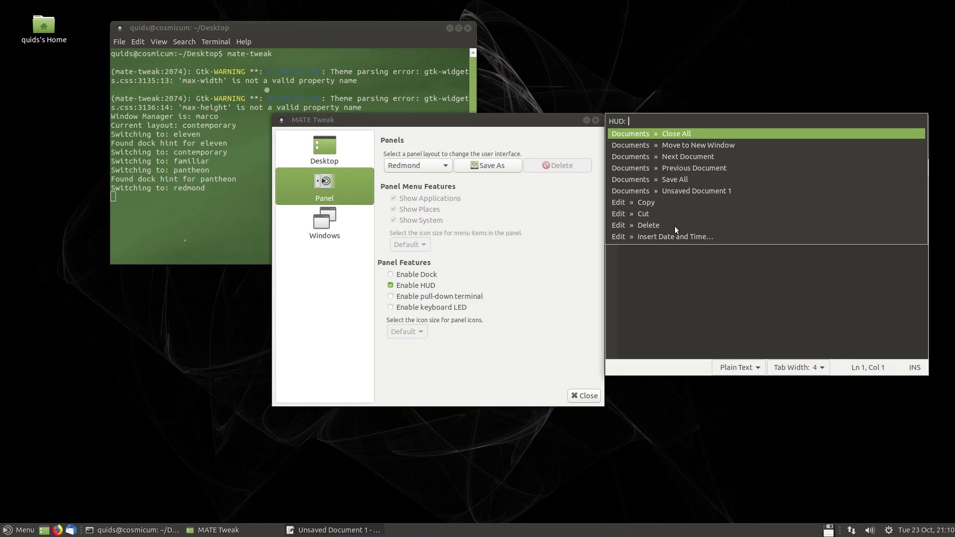
key("Escape")
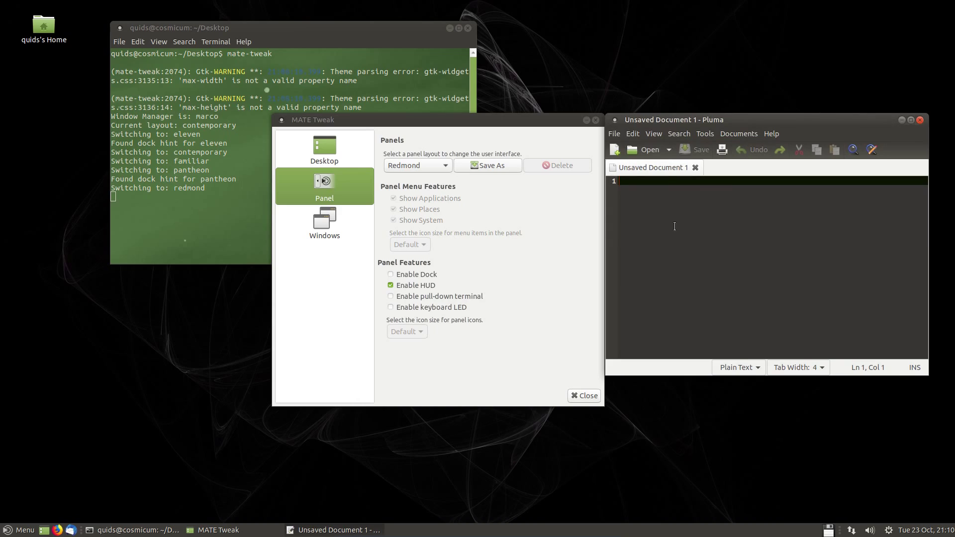
key("alt")
key("Escape")
Step: Keep Marco adaptive compositor, Regular HiDPI scaling and right-side window buttons on MATE Tweak's Windows page
left_click(324, 224)
left_click(457, 368)
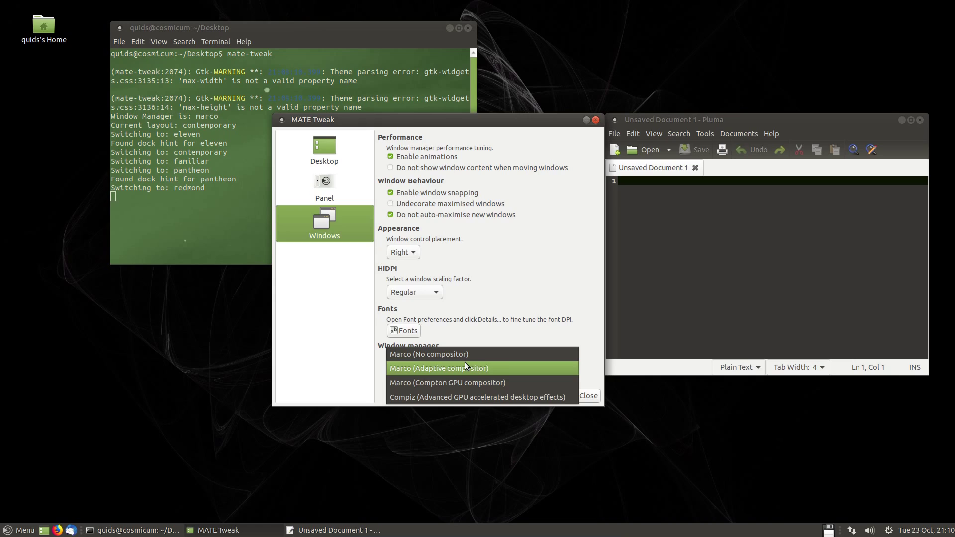
left_click(460, 367)
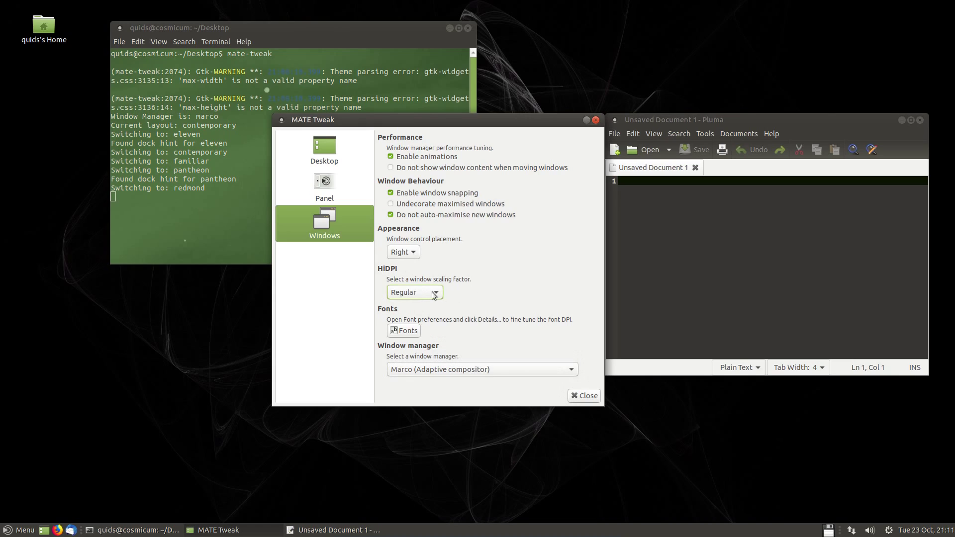
left_click(427, 293)
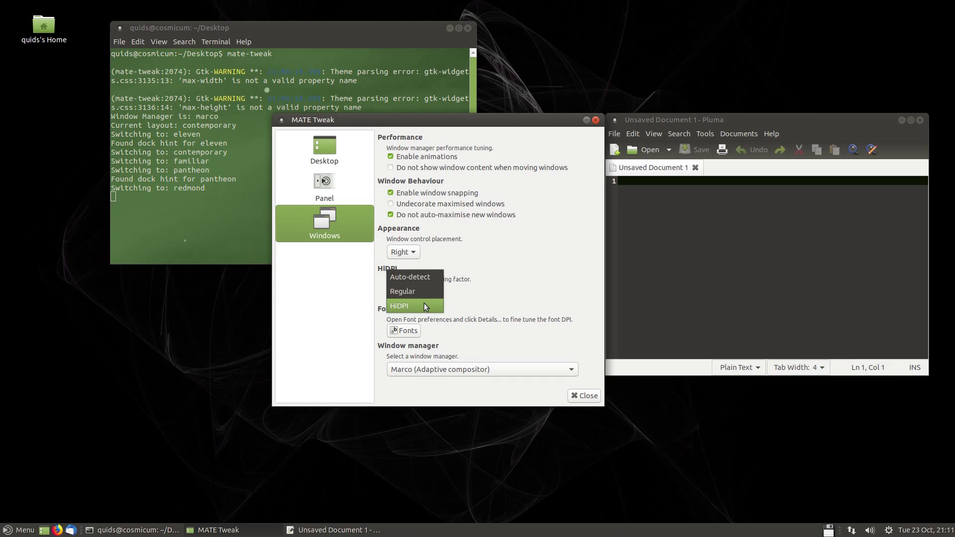
left_click(408, 255)
scroll(408, 255, "up", 1)
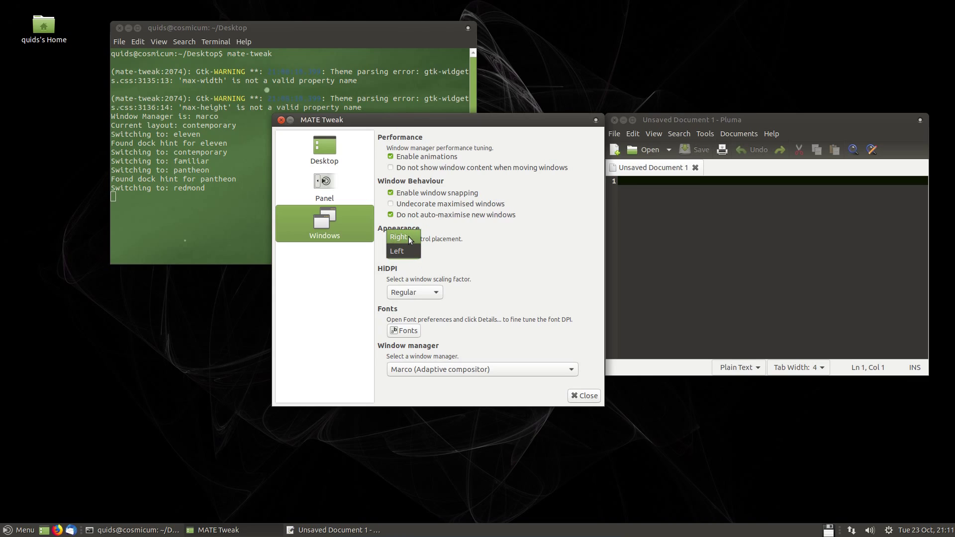
left_click(408, 237)
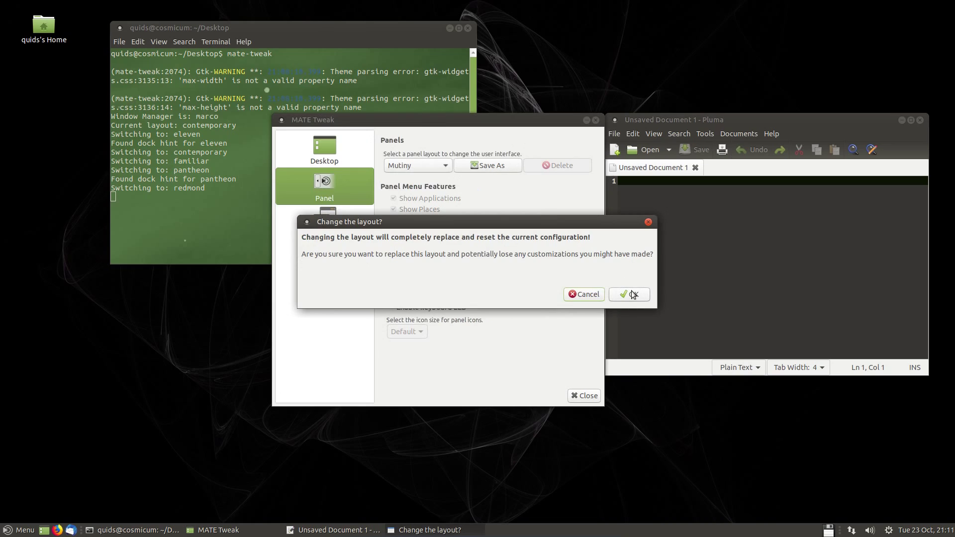
Step: Apply the Mutiny layout and launch Kate from a 'kate' search
left_click(634, 295)
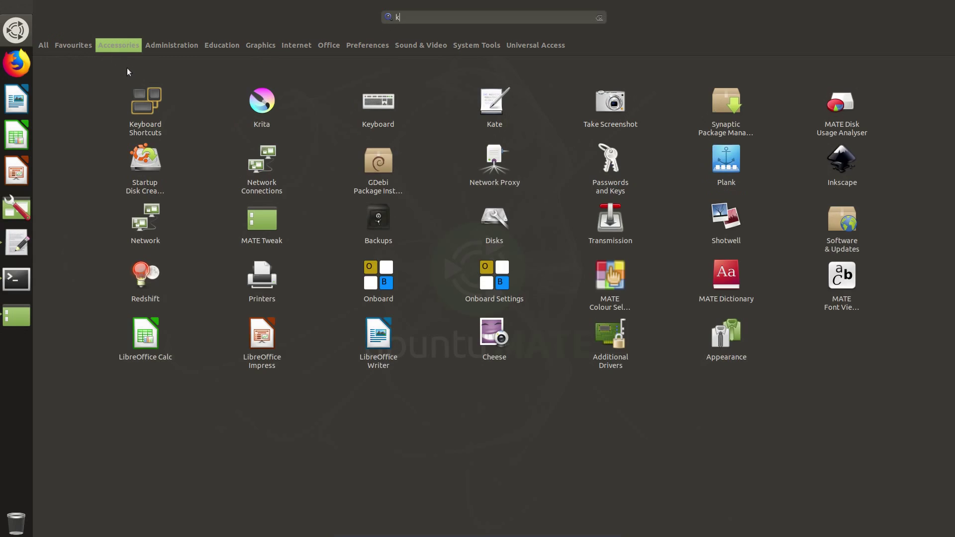
type("kate")
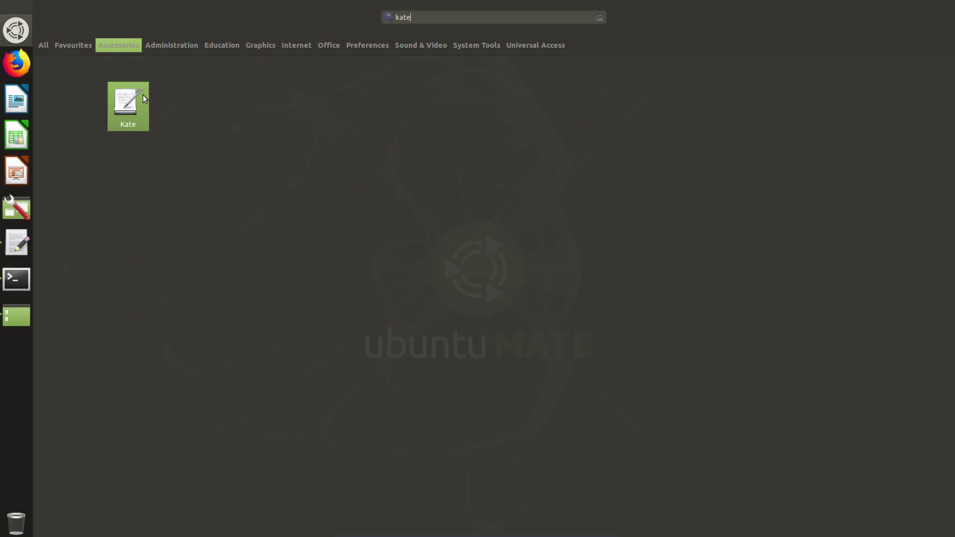
left_click(143, 100)
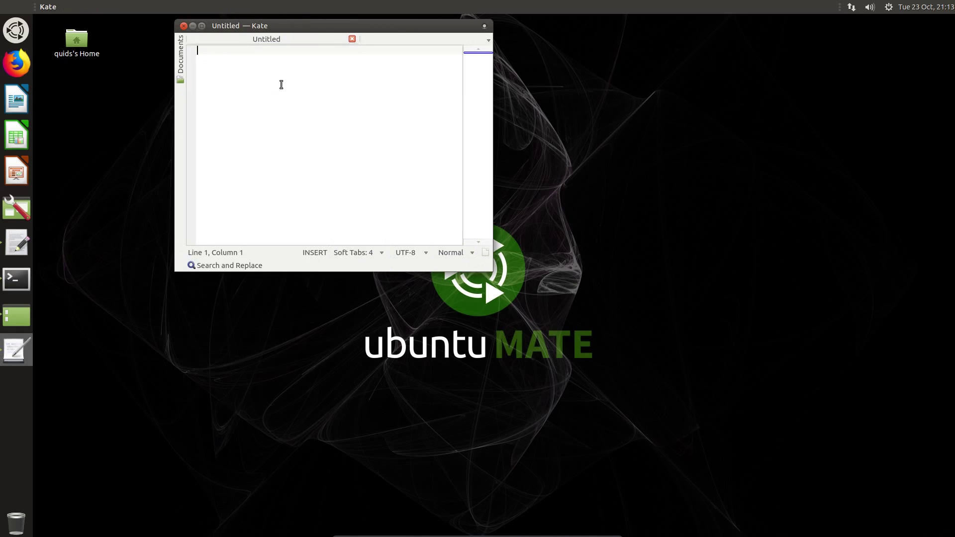
Step: Browse the desktop's folder menus in the global menu and maximize Kate
left_click(119, 114)
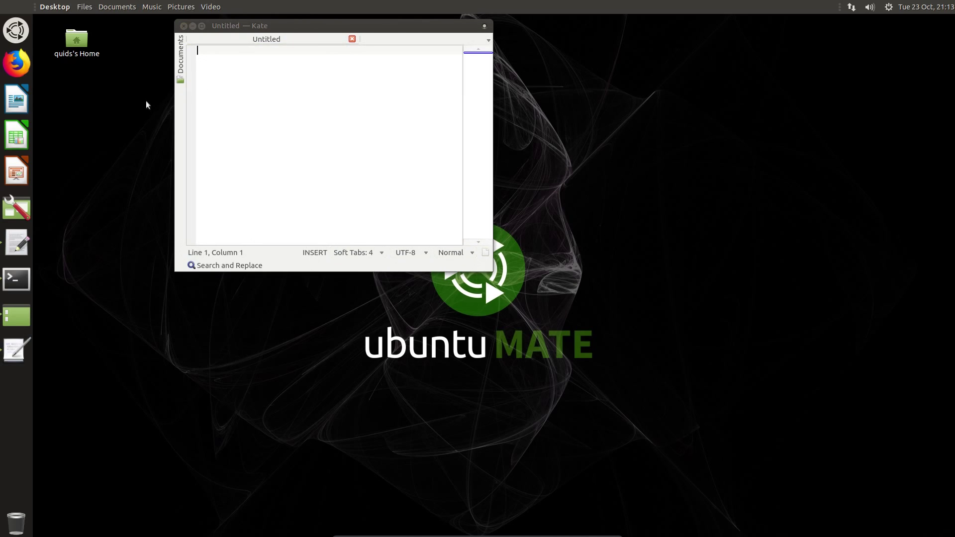
left_click(153, 8)
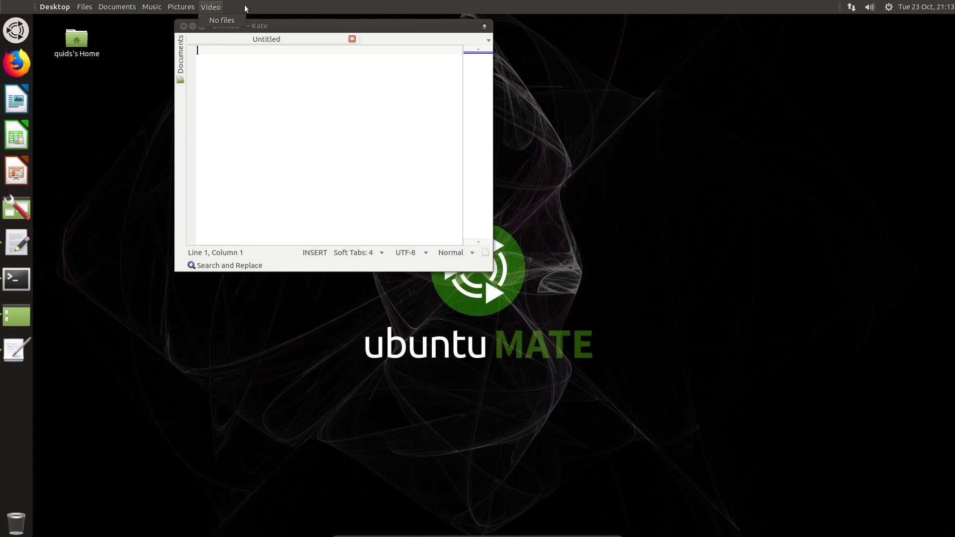
left_click(296, 24)
double_click(296, 24)
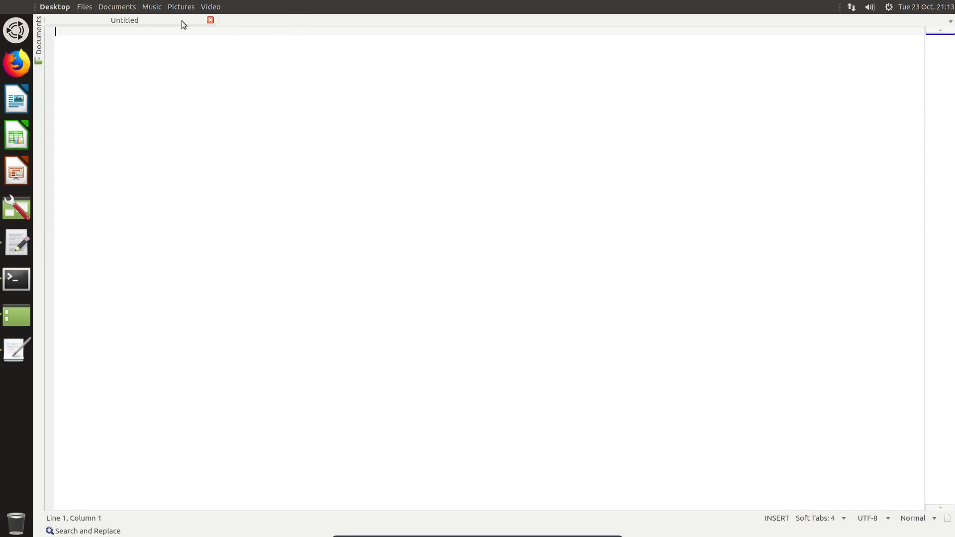
left_click(172, 11)
left_click(297, 71)
Step: Restore Kate to a smaller window and bring up the full-screen application menu
left_click(337, 106)
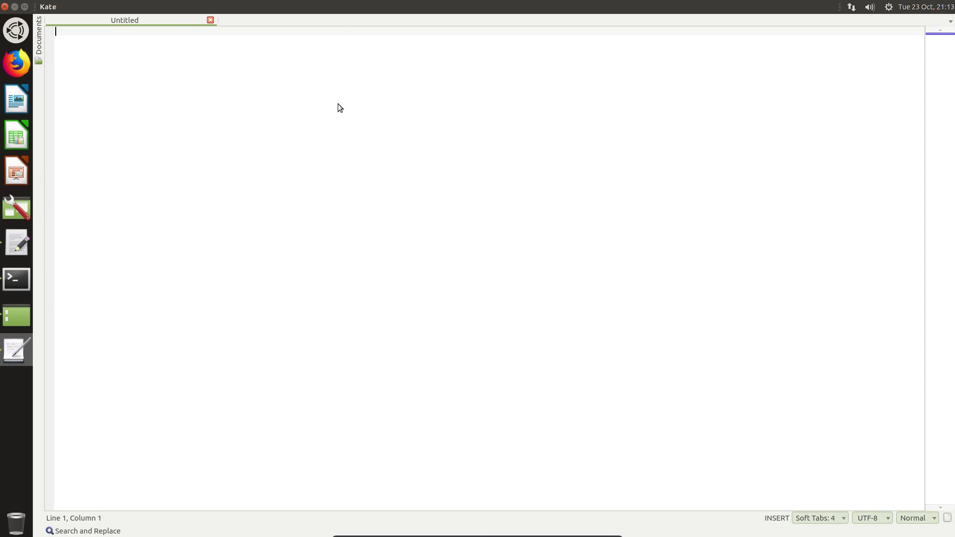
key("ctrl+super+Down")
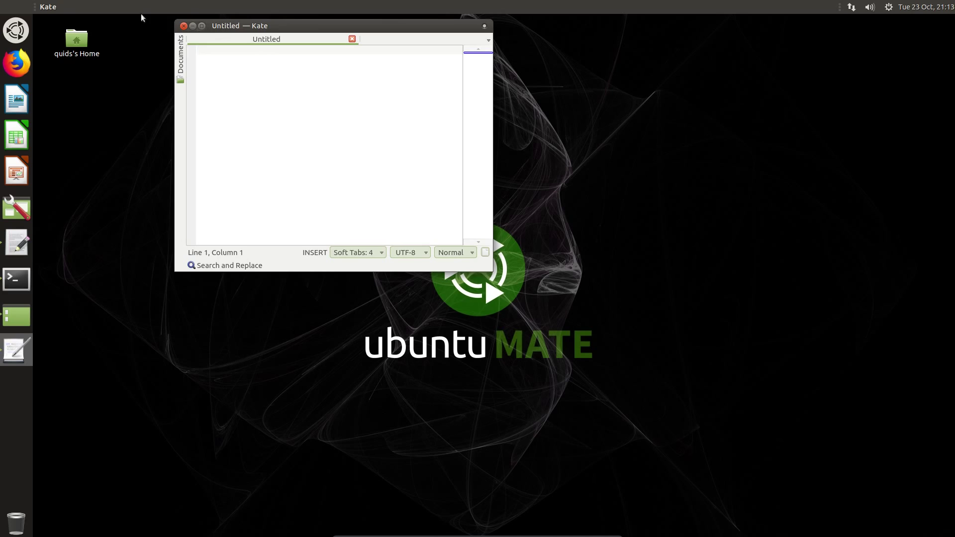
left_click(20, 29)
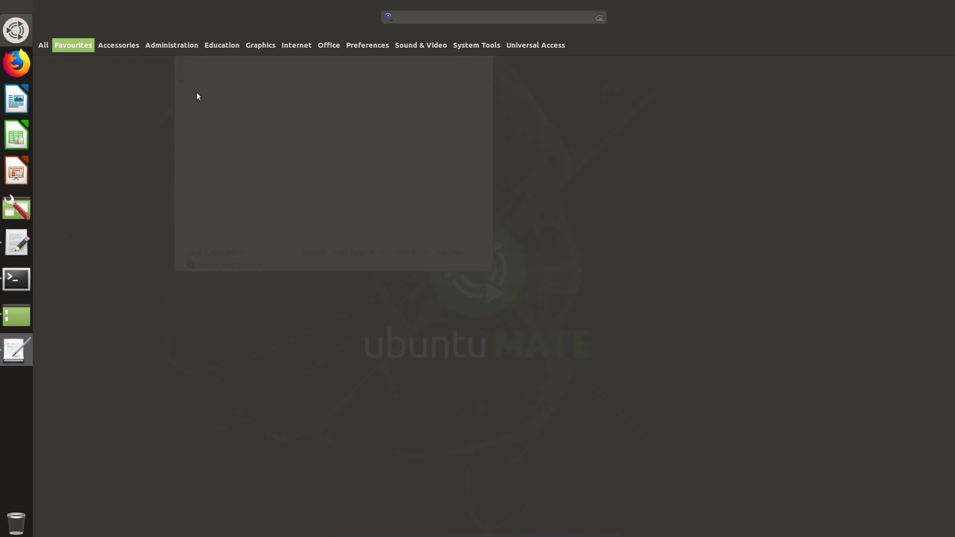
Step: Launch GIMP from a 'gi' search and raise its window to the front
type("gi")
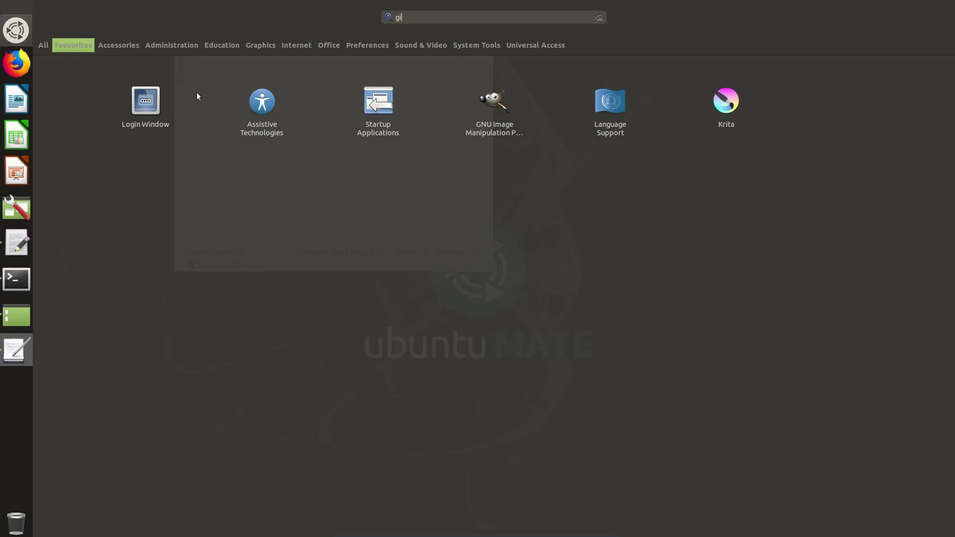
left_click(494, 102)
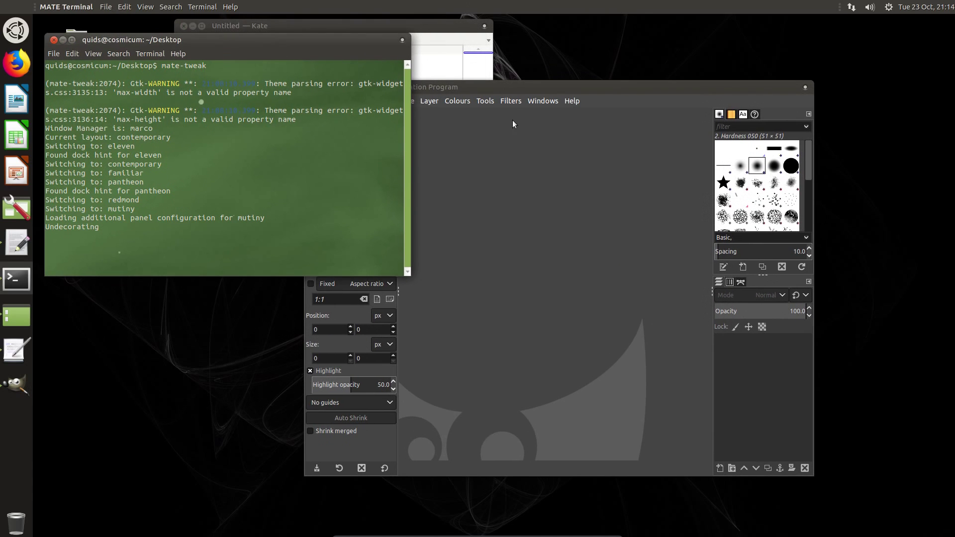
left_click(520, 163)
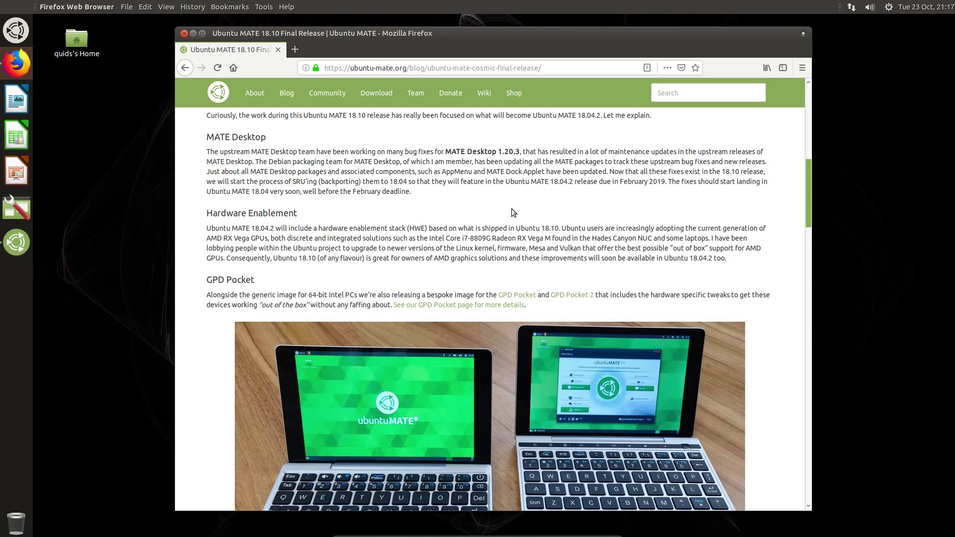
Step: Scroll the Ubuntu MATE 18.10 release post past GPD Pocket down to Major Applications
scroll(793, 230, "down", 5)
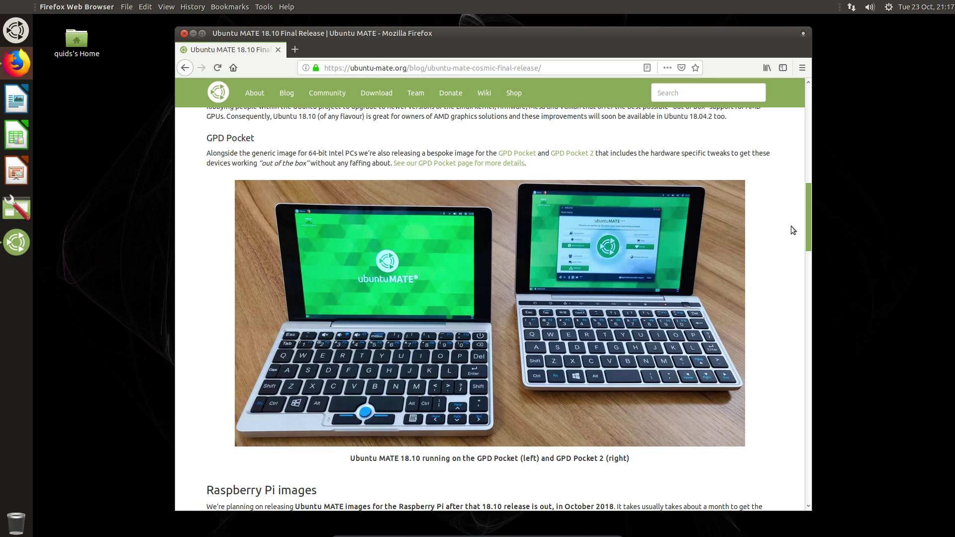
scroll(786, 234, "down", 6)
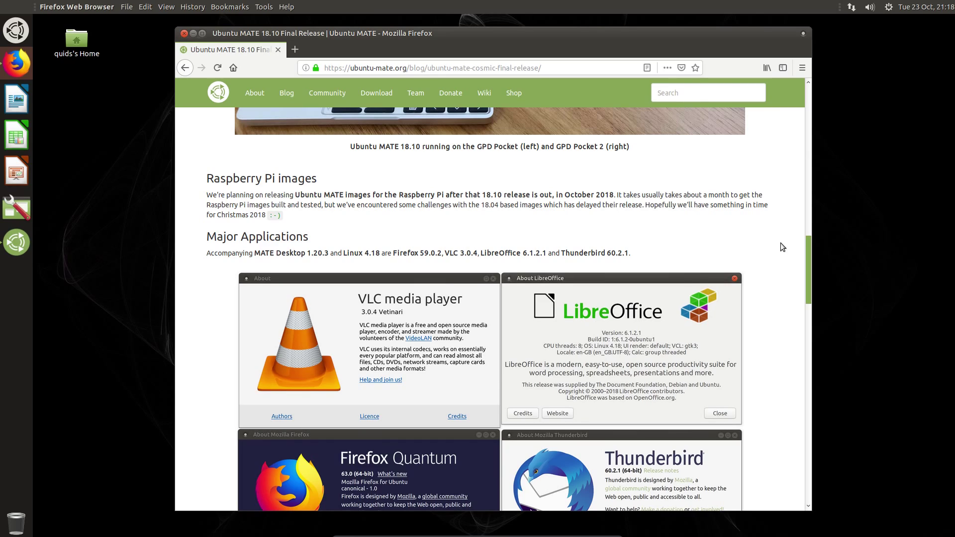
Step: Scroll down through the about-dialog screenshots, then drag the scrollbar back to the article's top
scroll(742, 277, "down", 2)
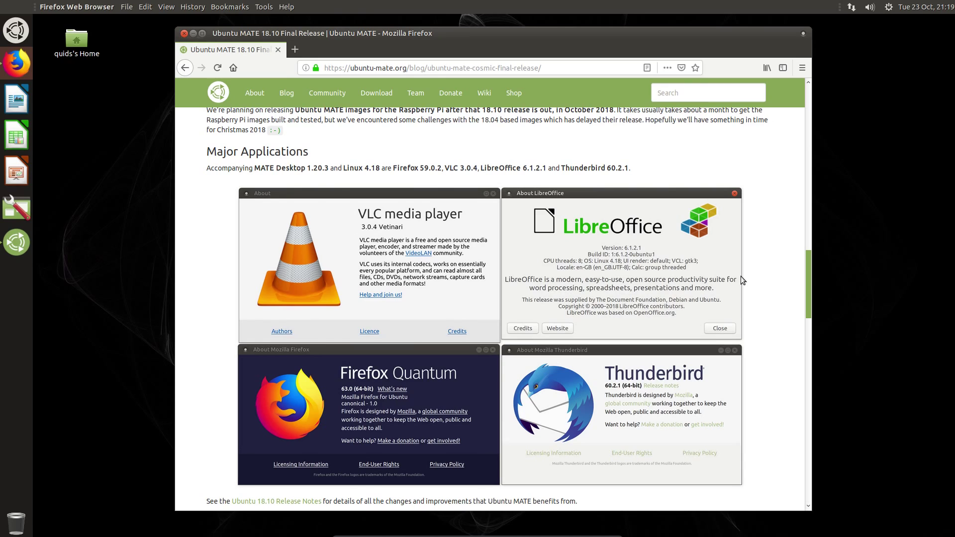
left_click_drag(809, 293, 811, 132)
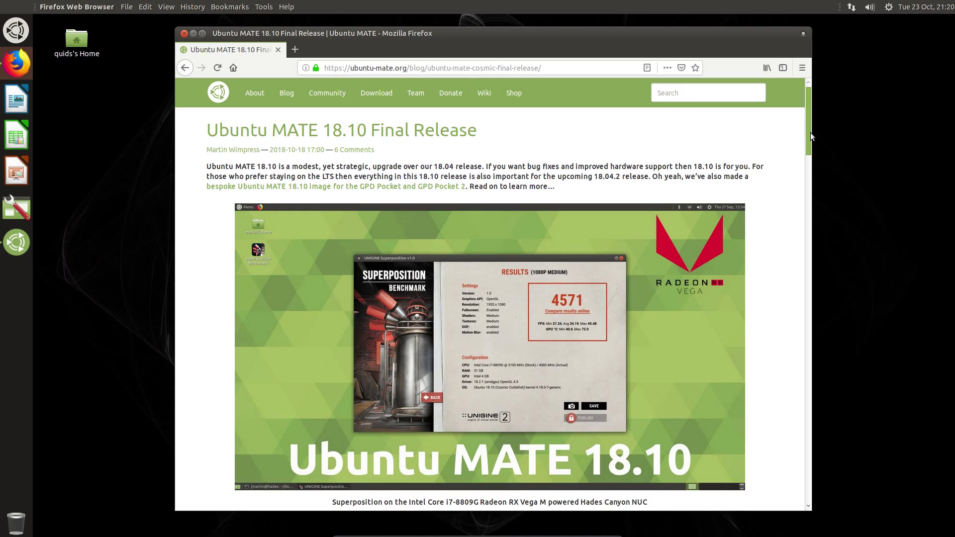
Step: Quit Firefox with Ctrl+Q, preview Welcome's Introduction page, and return to the Main Menu
key("ctrl+q")
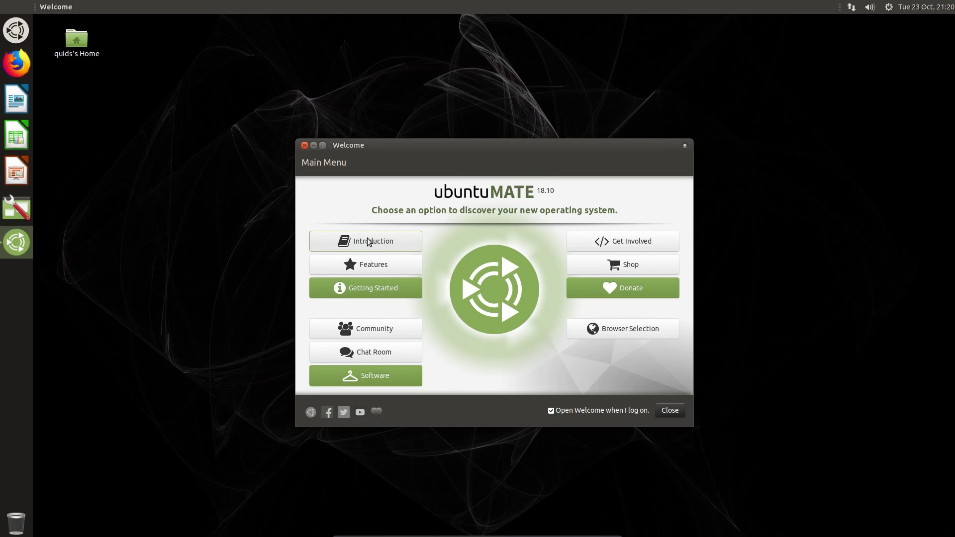
left_click(377, 243)
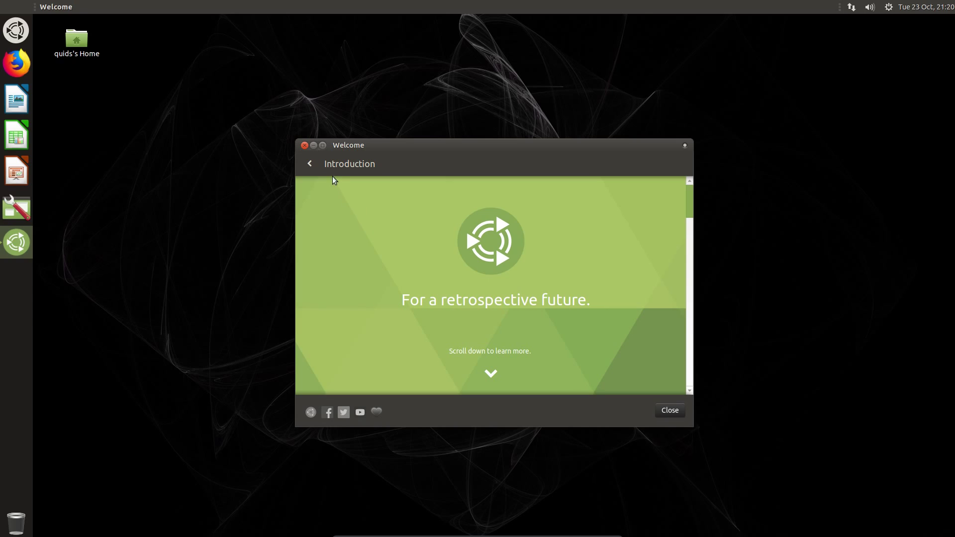
left_click(311, 163)
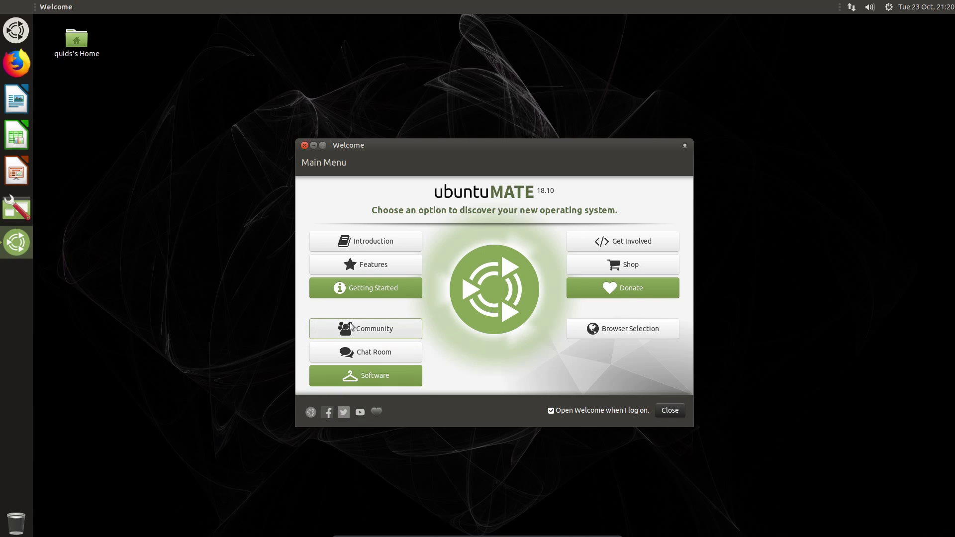
Step: Browse the Software Boutique's Sound & Video and Discover More Software pages, then list Accessories in the full-screen menu
left_click(383, 377)
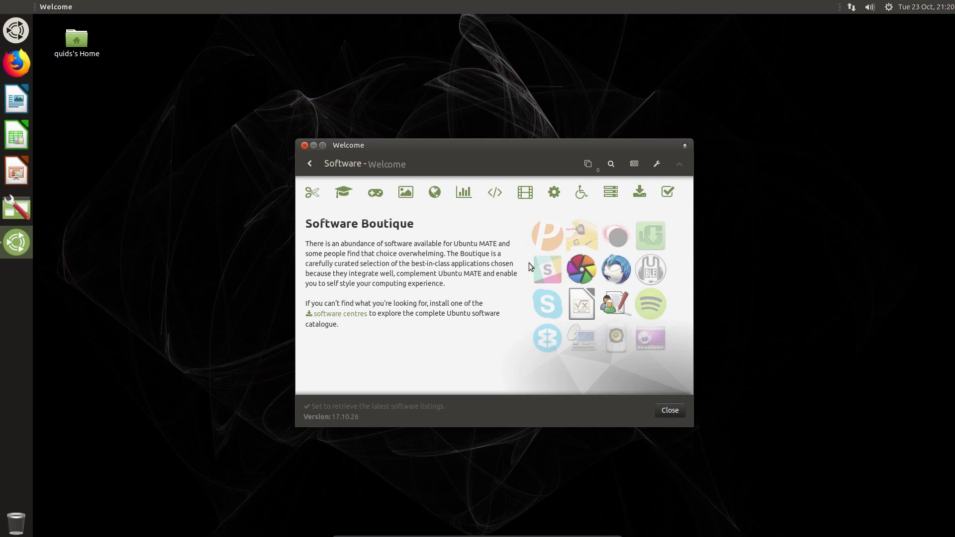
left_click(525, 194)
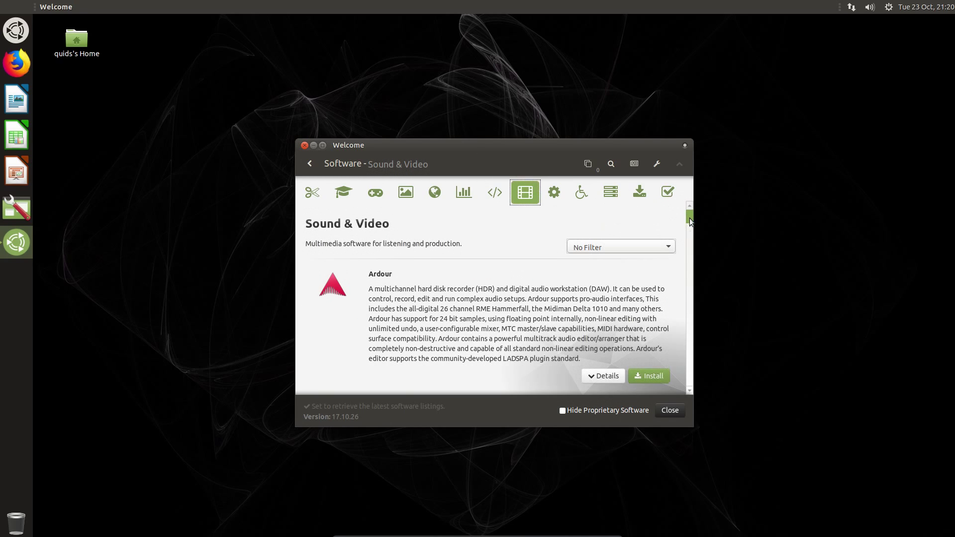
mouse_move(689, 218)
left_mouse_down()
mouse_move(702, 268)
mouse_move(700, 236)
mouse_move(705, 252)
mouse_move(687, 370)
mouse_move(695, 378)
mouse_move(690, 205)
left_mouse_up()
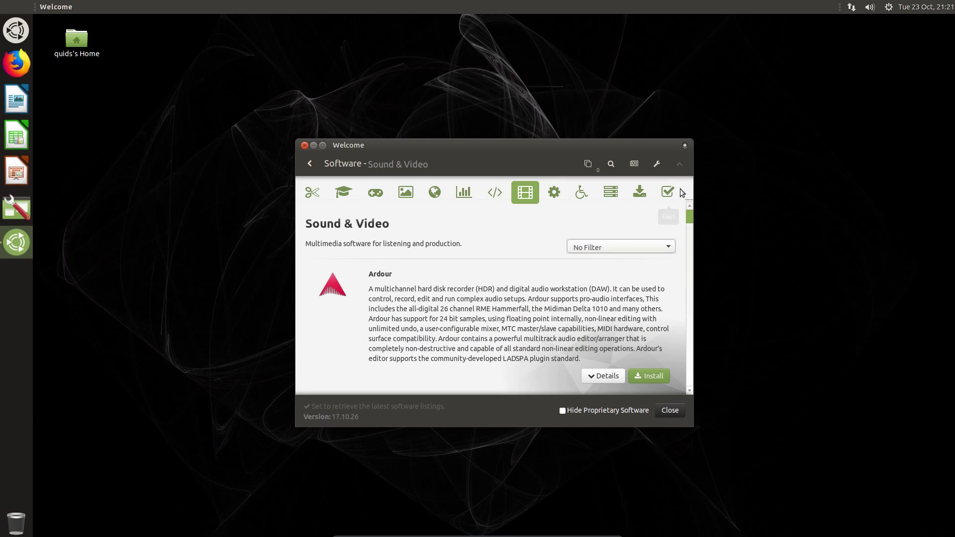
left_click(640, 193)
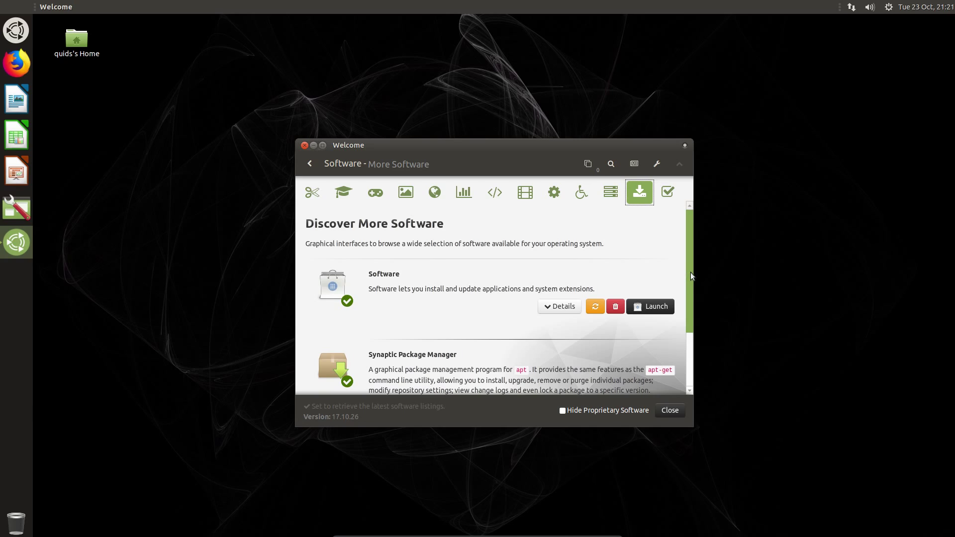
left_click_drag(691, 272, 698, 327)
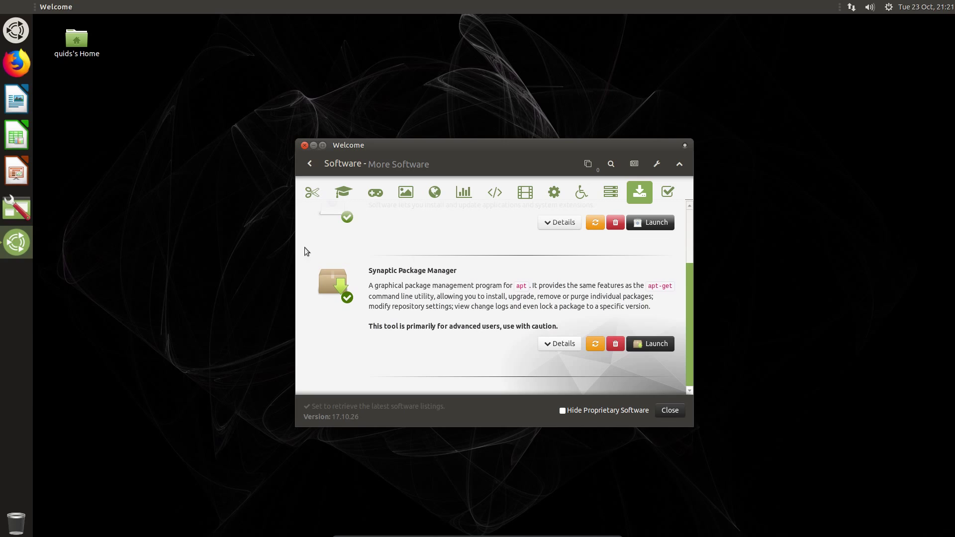
left_click(15, 30)
left_click(99, 46)
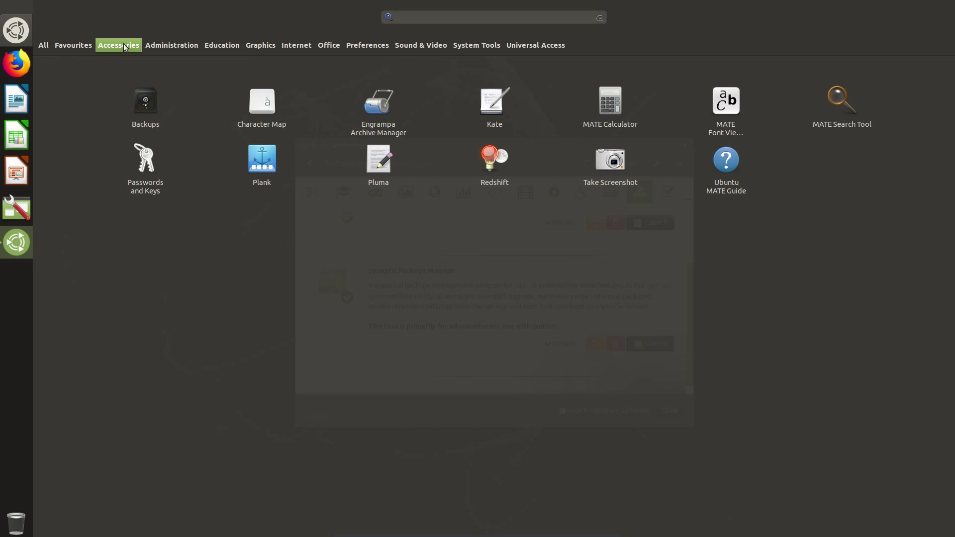
Step: Step through Administration, Education, Graphics, Internet, Office, Preferences, Sound & Video, System Tools, then back to Sound & Video
left_click(152, 44)
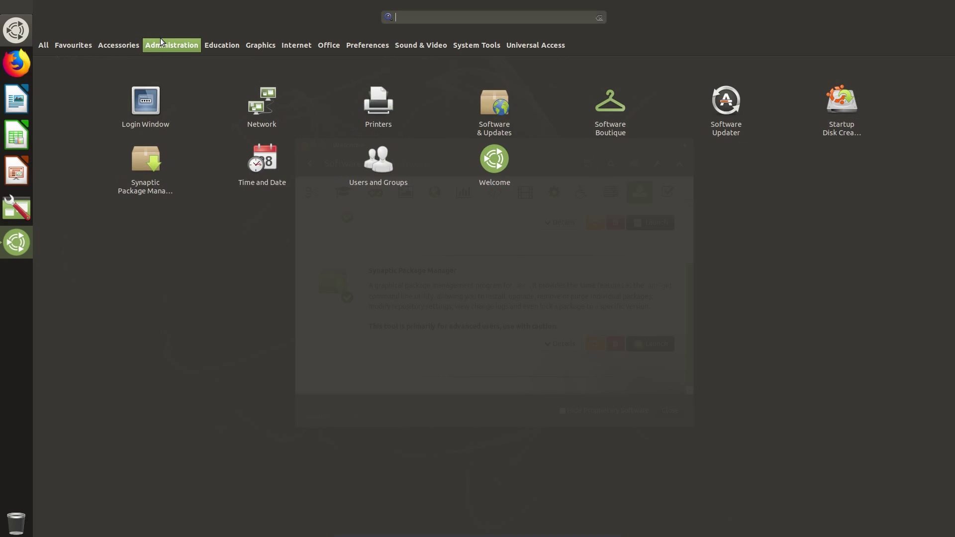
left_click(224, 39)
left_click(263, 40)
left_click(285, 40)
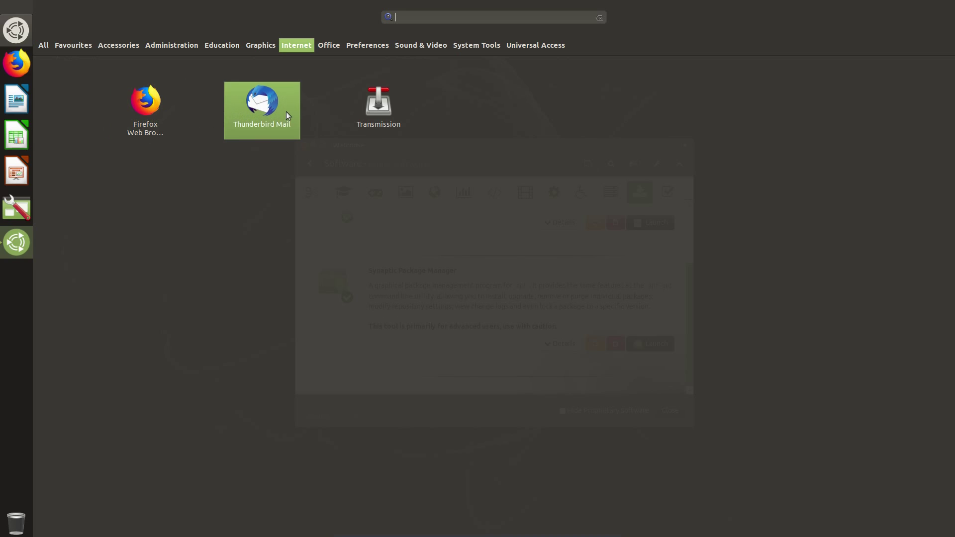
left_click(329, 45)
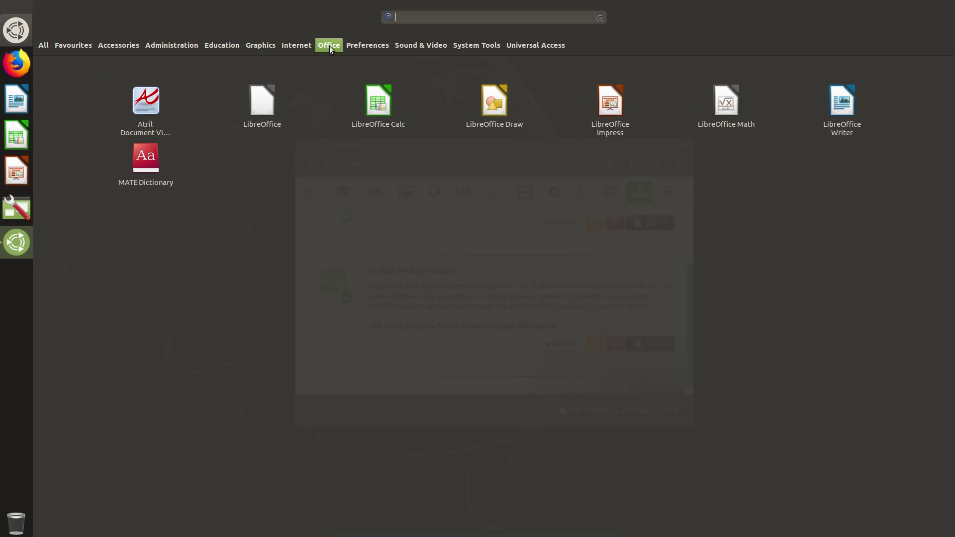
left_click(365, 46)
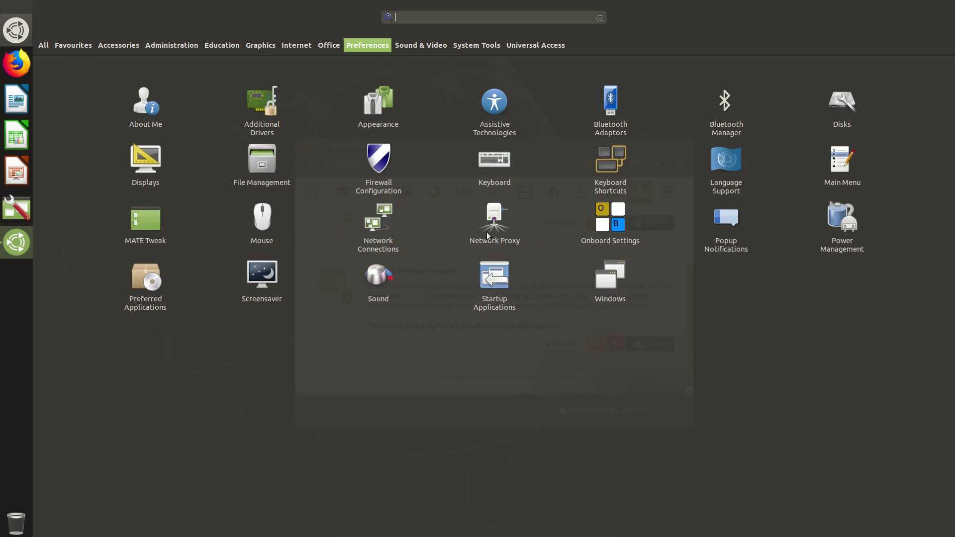
left_click(422, 44)
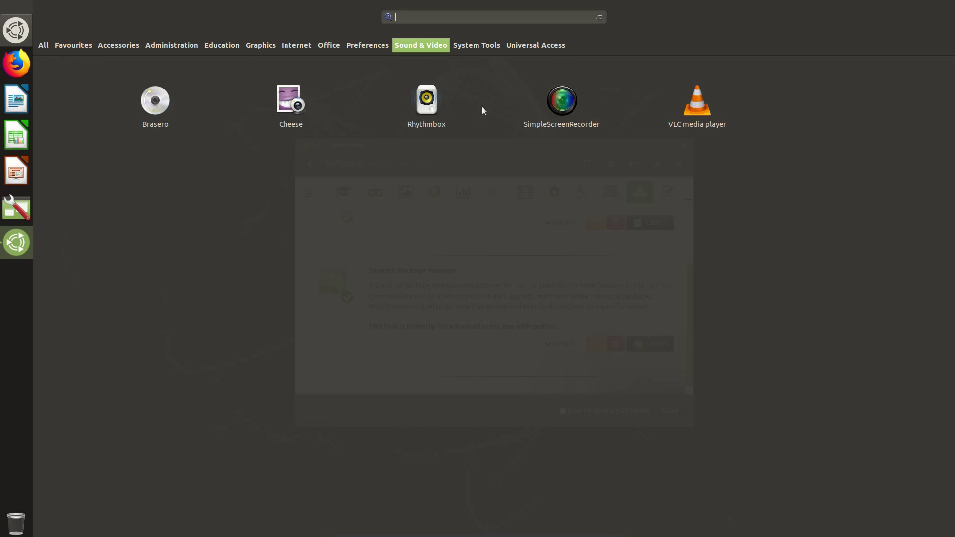
left_click(468, 44)
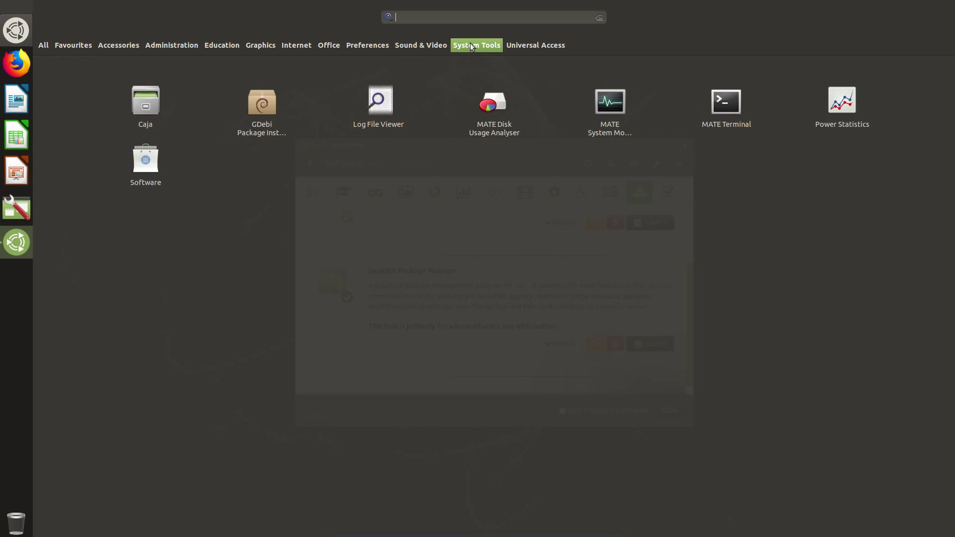
left_click(427, 45)
Step: Launch SimpleScreenRecorder from the Sound & Video category
left_click(571, 104)
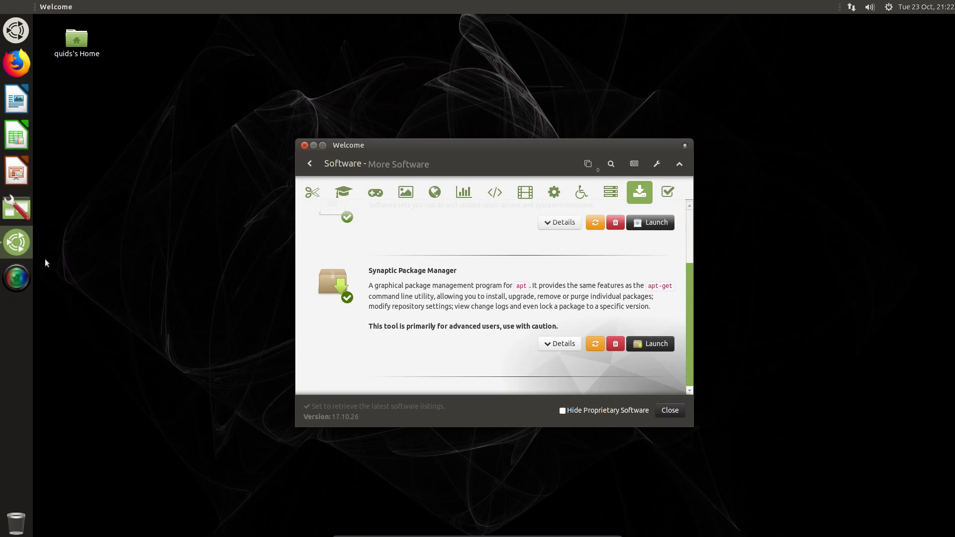